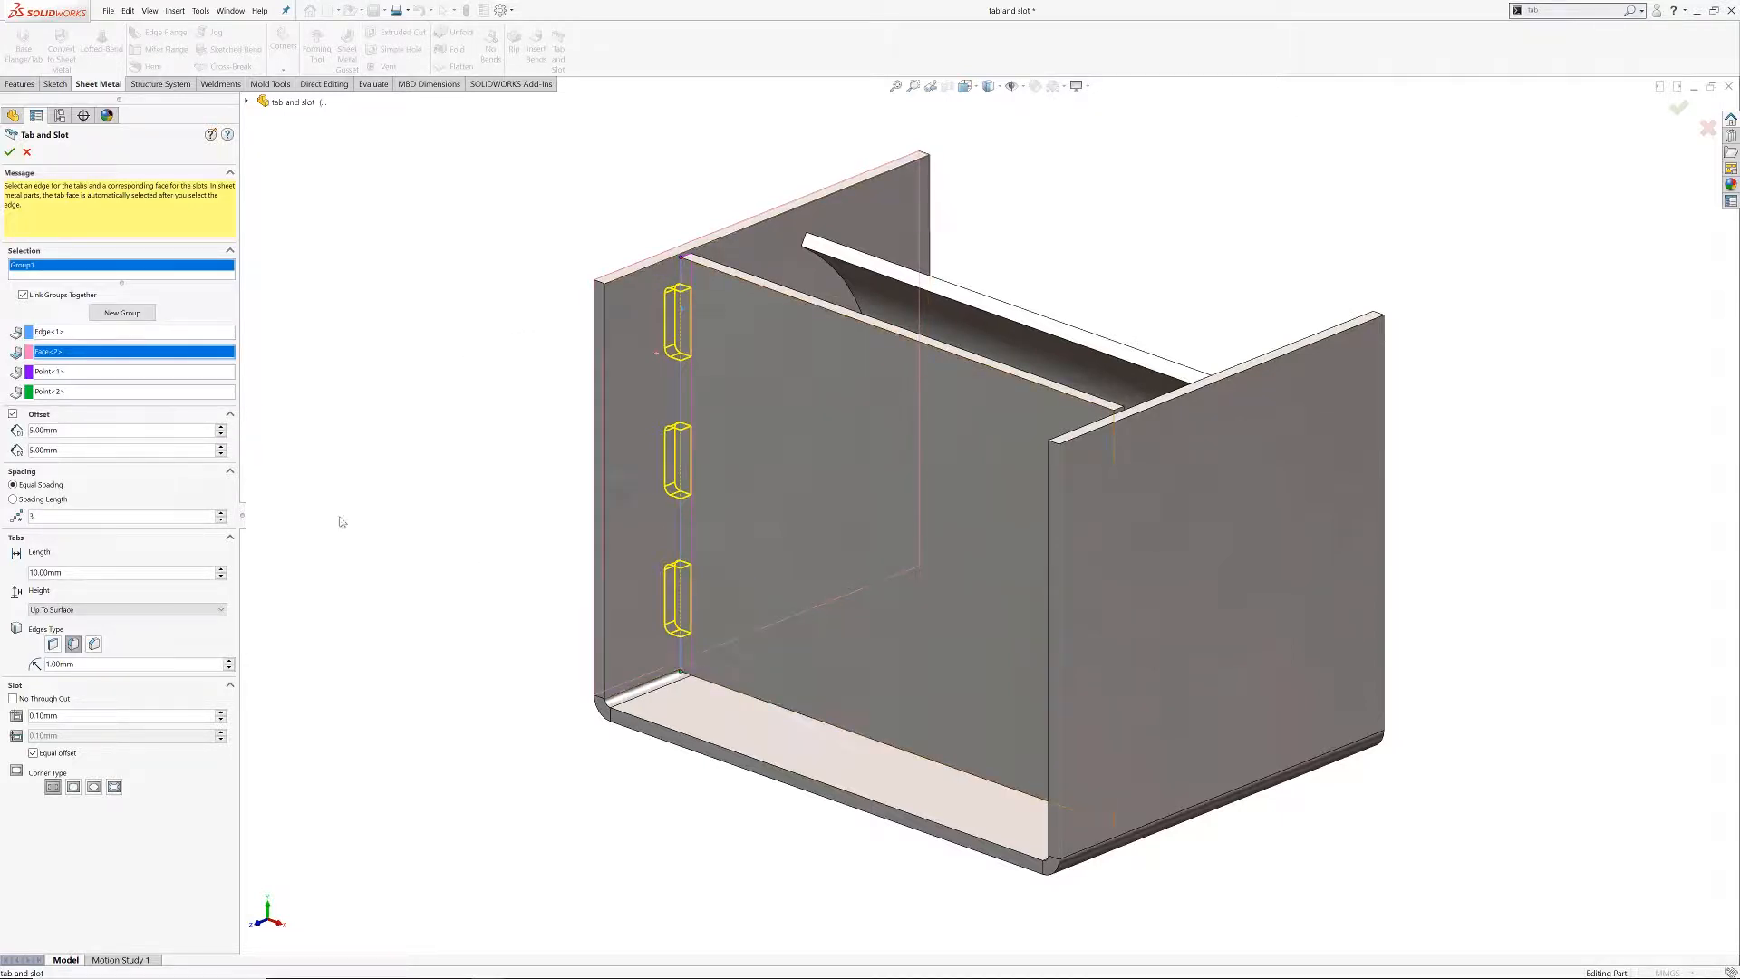
{"action": "left_click", "coordinate": [221, 514]}
{"action": "left_click", "coordinate": [221, 519]}
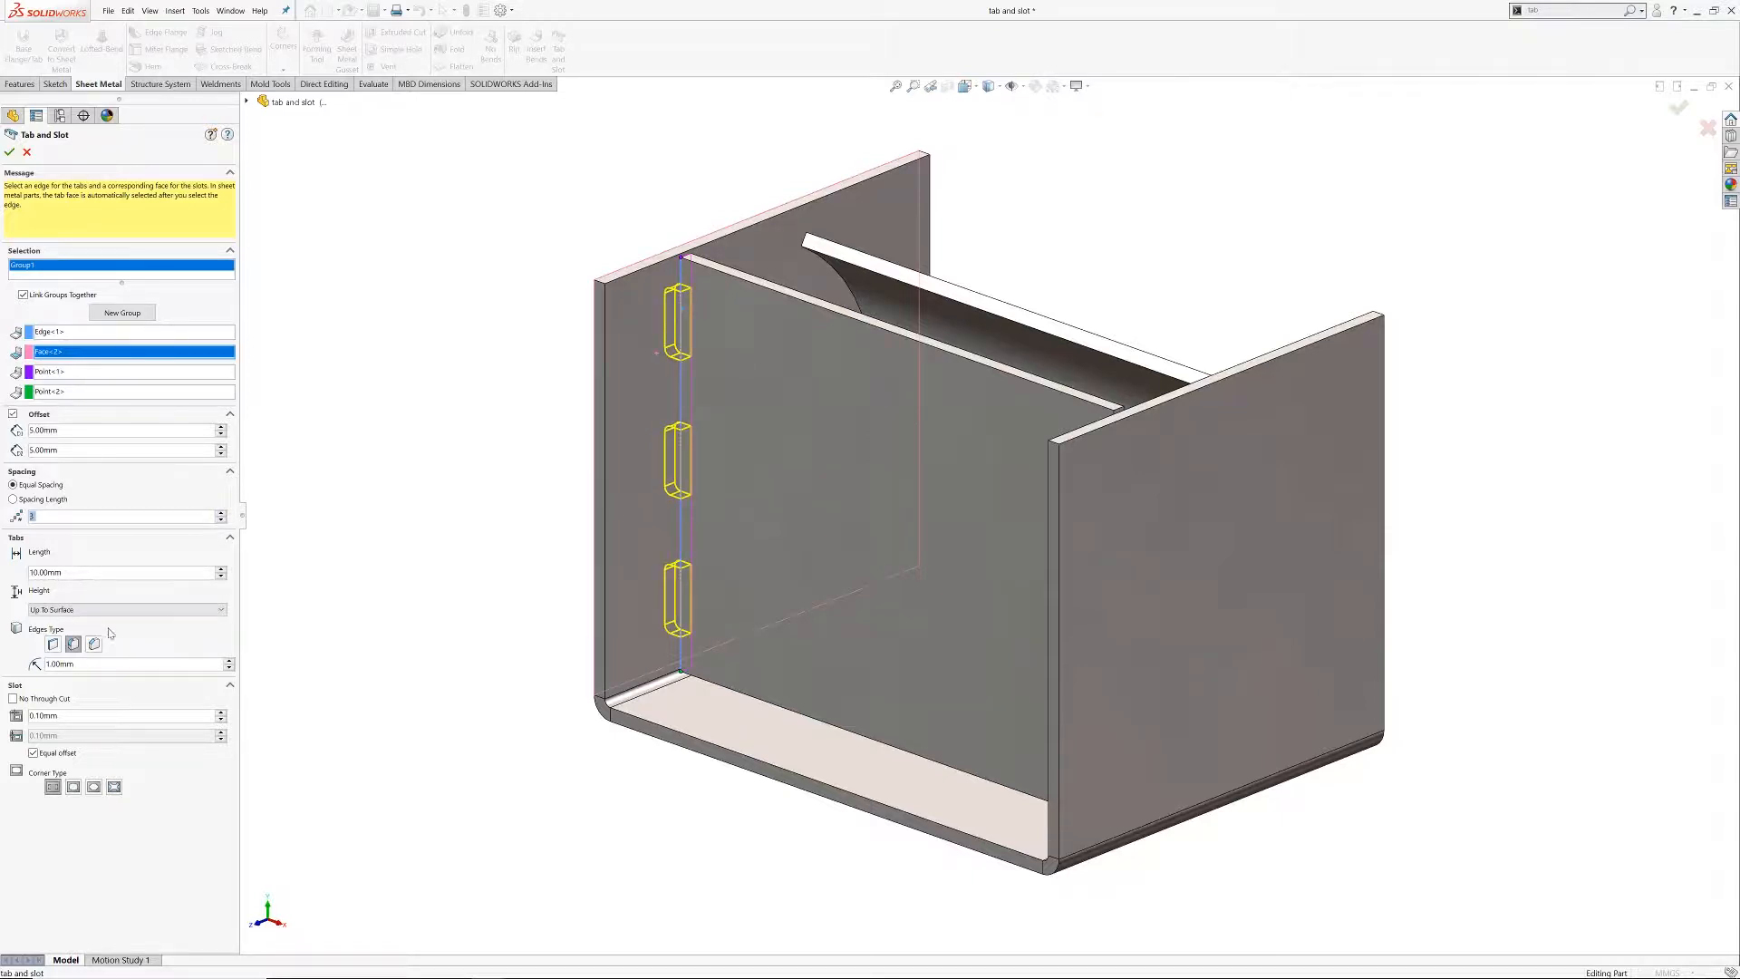
{"action": "left_click", "coordinate": [57, 791]}
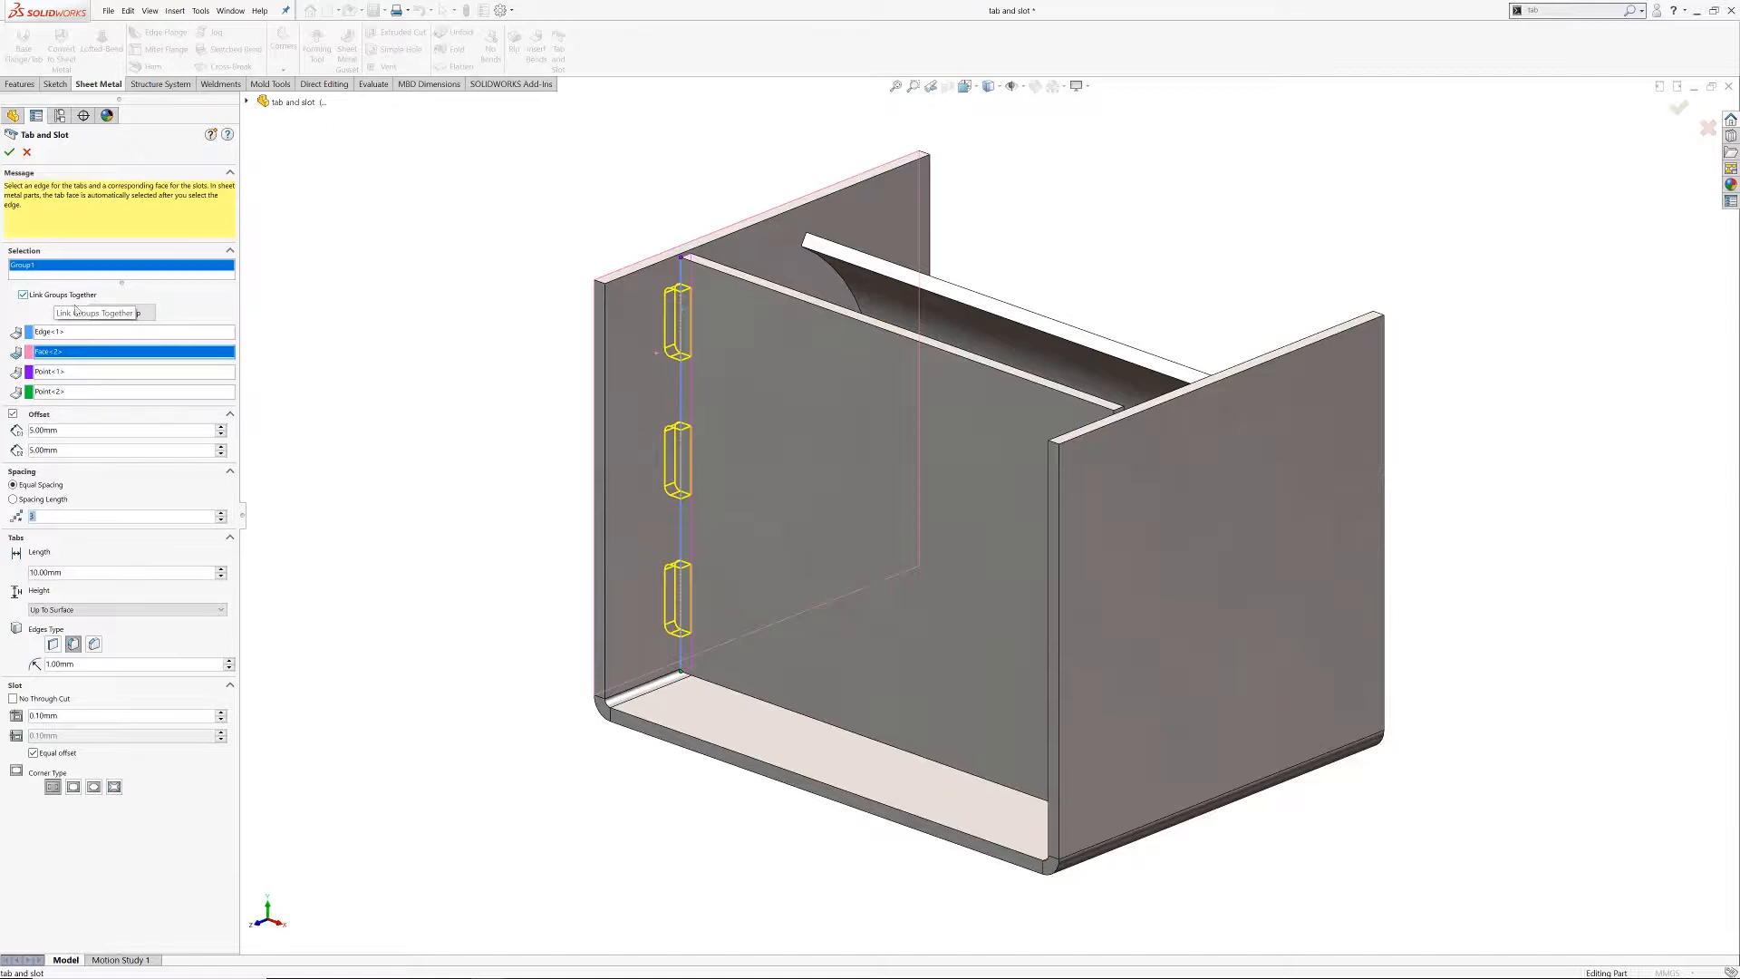
- Add a second linked tab group on the middle plate's opposite vertical edge, with slots in the adjoining wall's outer face, and accept the feature
{"action": "left_click", "coordinate": [121, 312]}
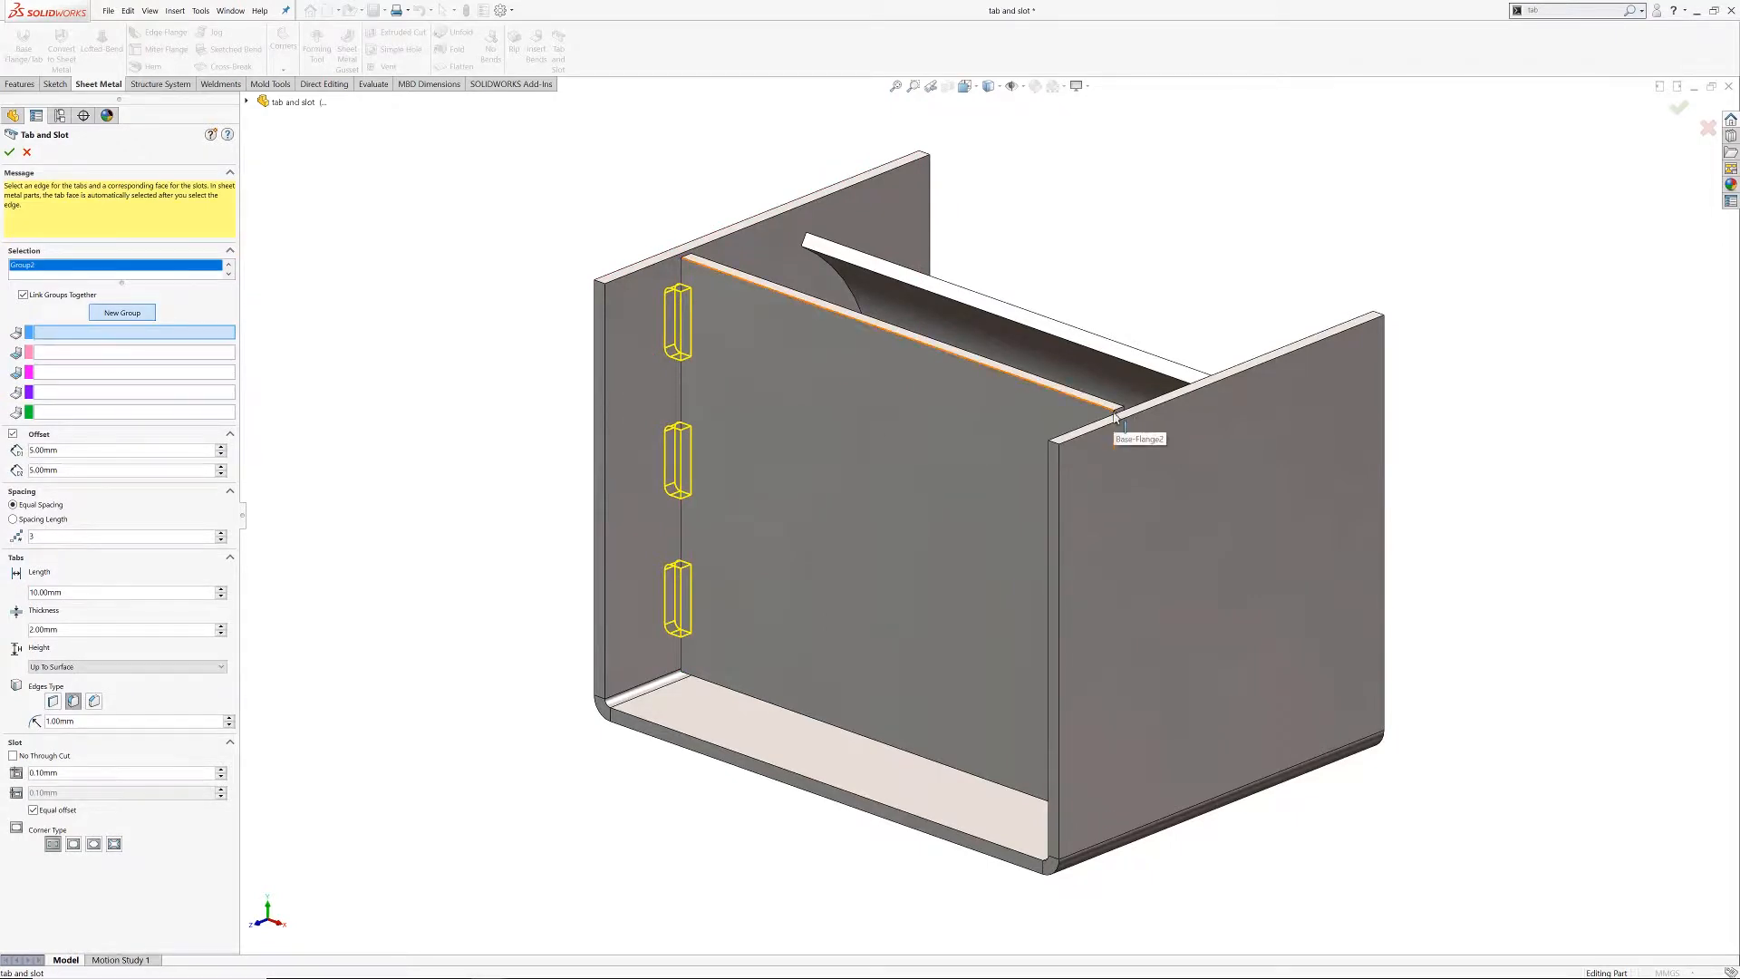
{"action": "left_click", "coordinate": [1115, 417]}
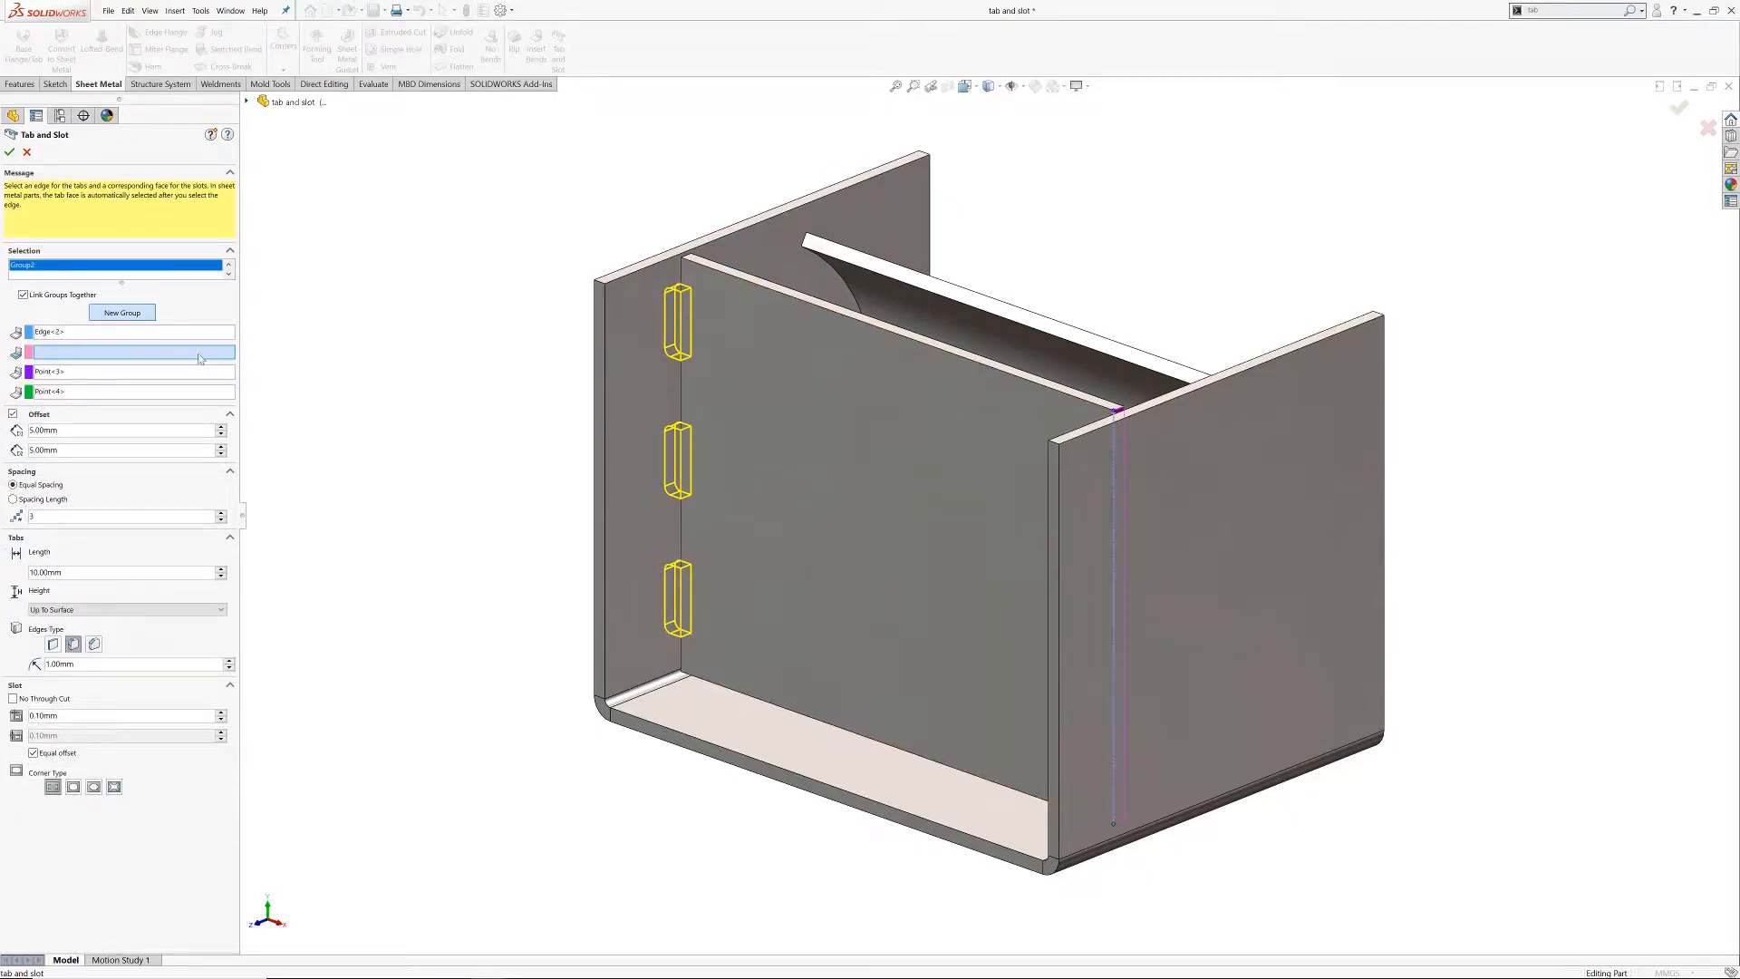
{"action": "left_click", "coordinate": [1215, 506]}
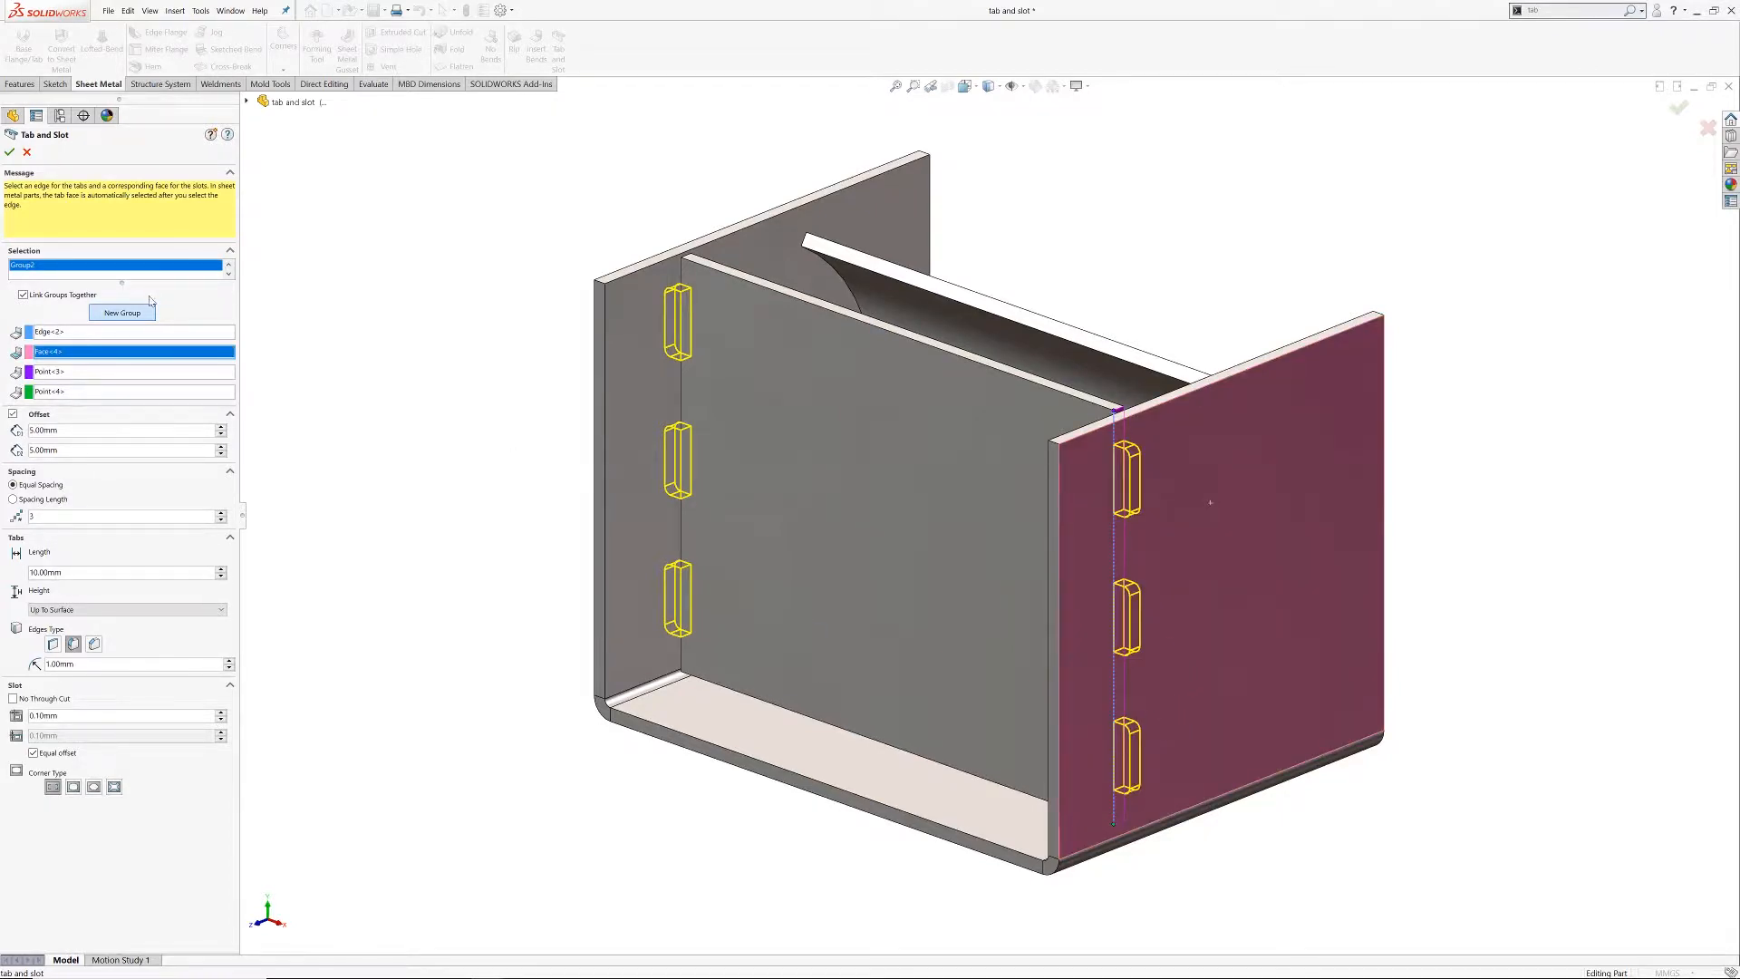
{"action": "left_click", "coordinate": [9, 152]}
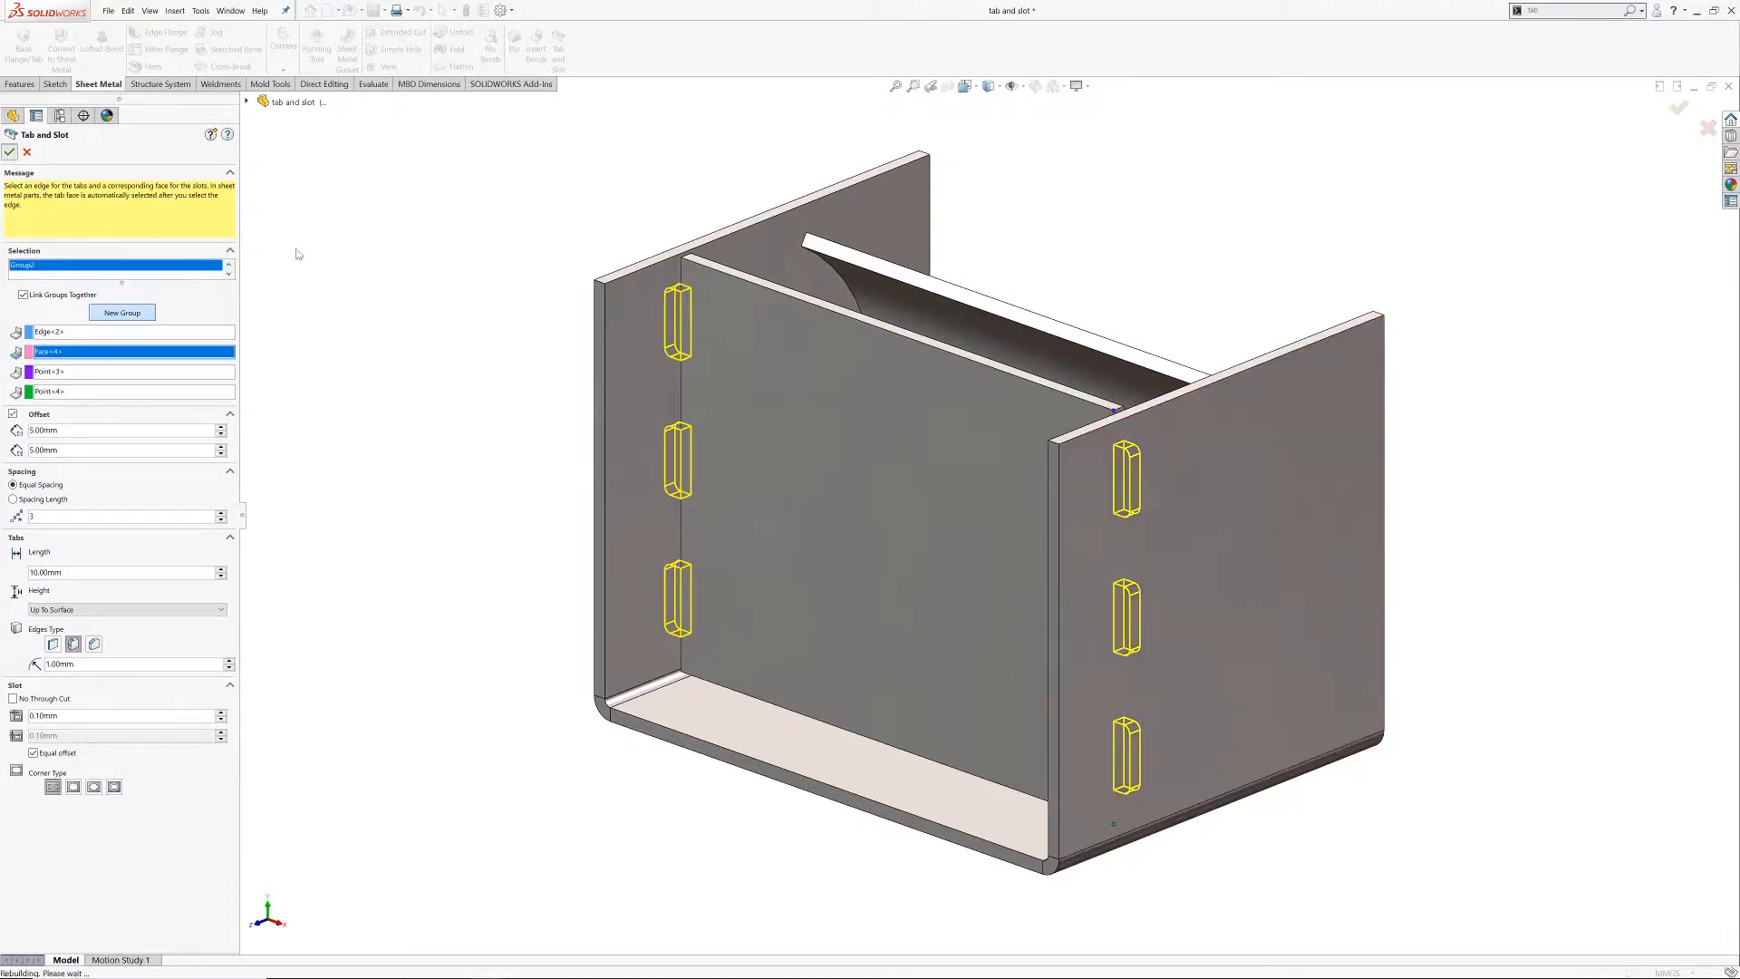
{"action": "left_click", "coordinate": [377, 304]}
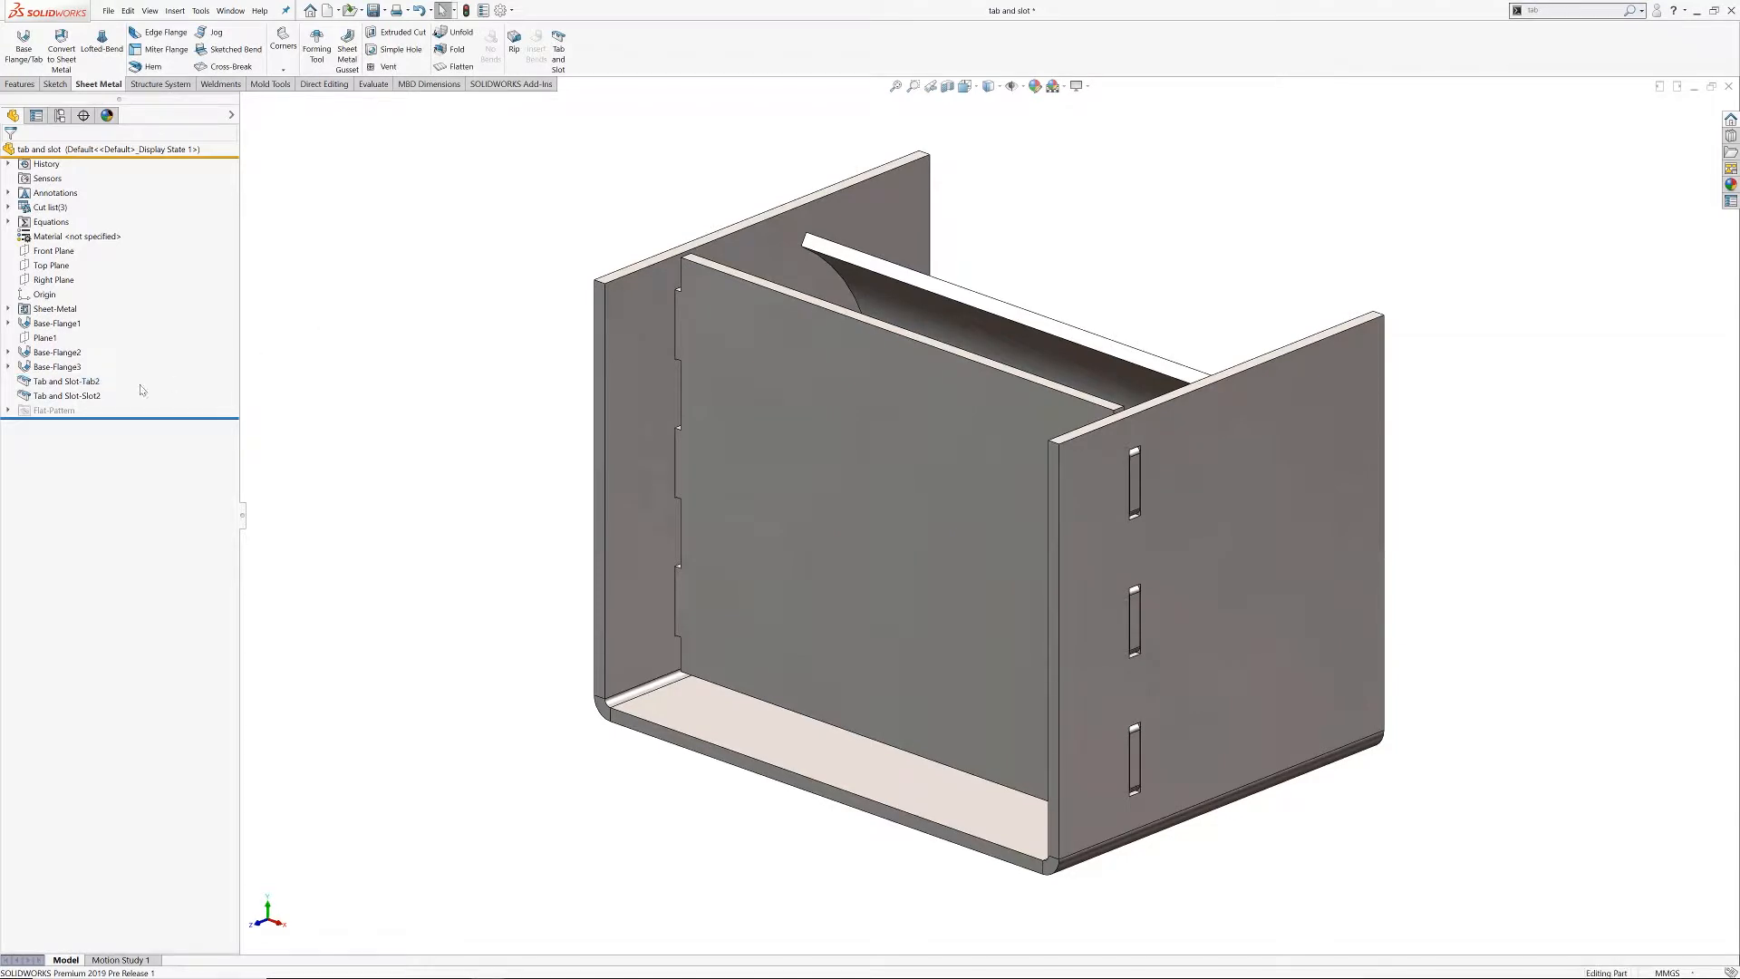
- Edit the finished tab feature on the middle plate and set the tab length to 8 mm
{"action": "left_click", "coordinate": [61, 390]}
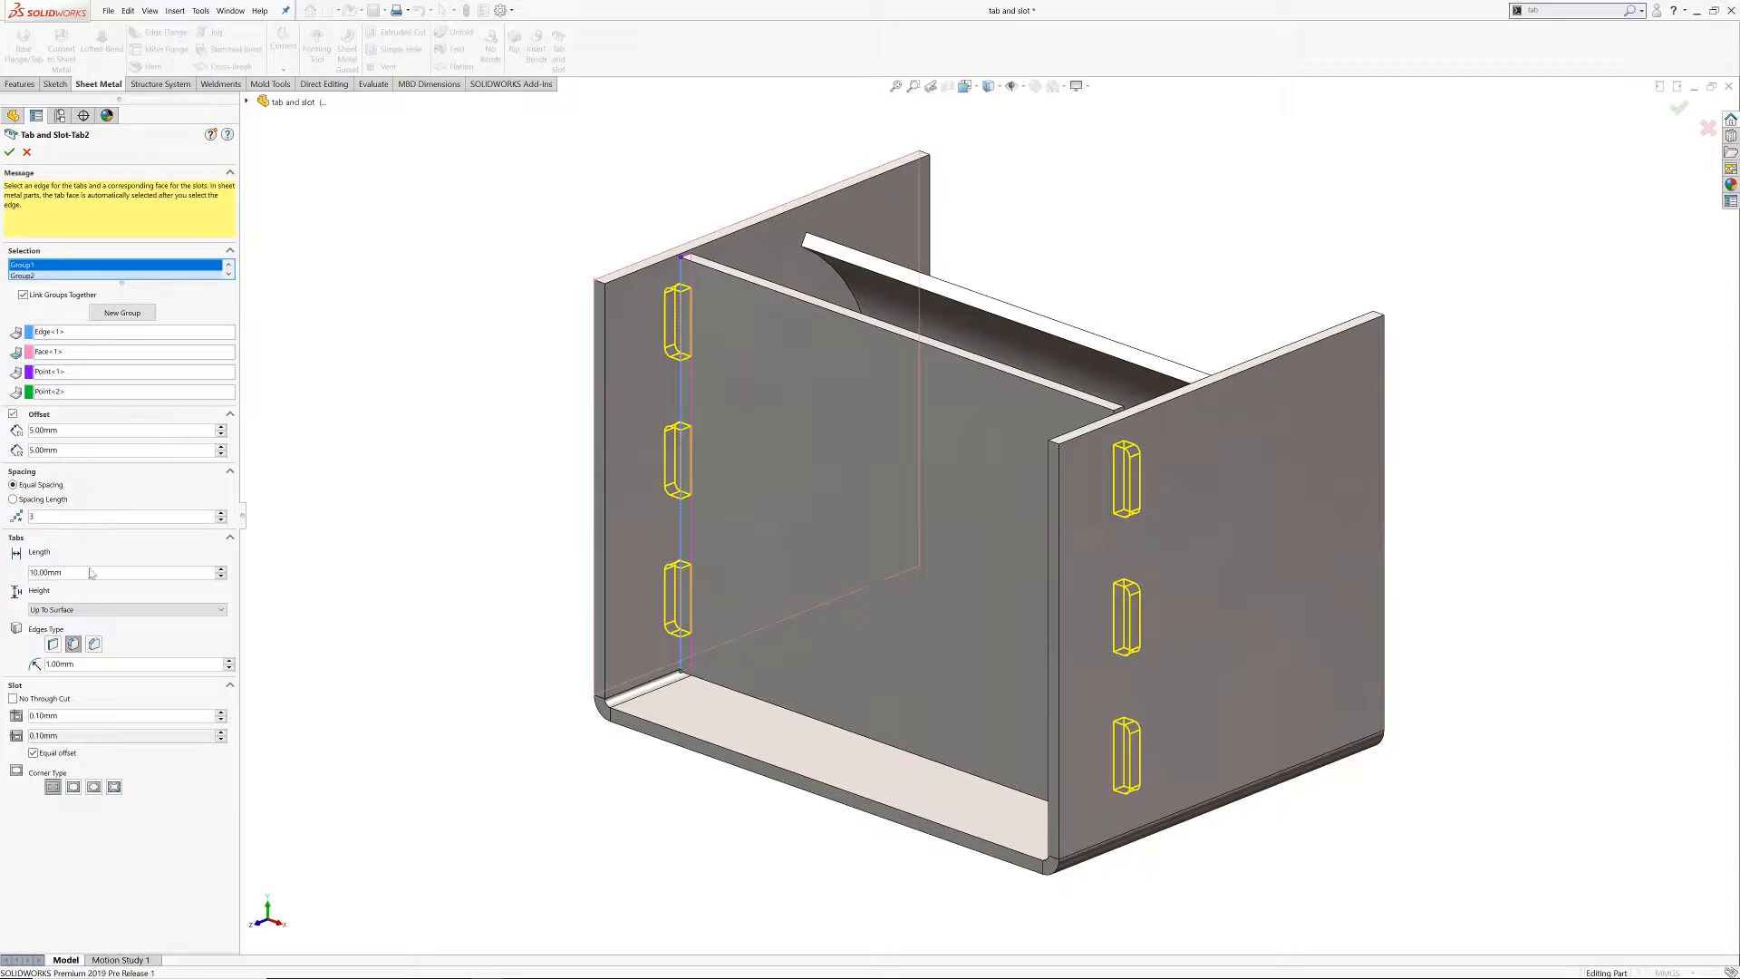
{"action": "double_click", "coordinate": [45, 573]}
{"action": "type", "text": "8"}
{"action": "key", "text": "Return"}
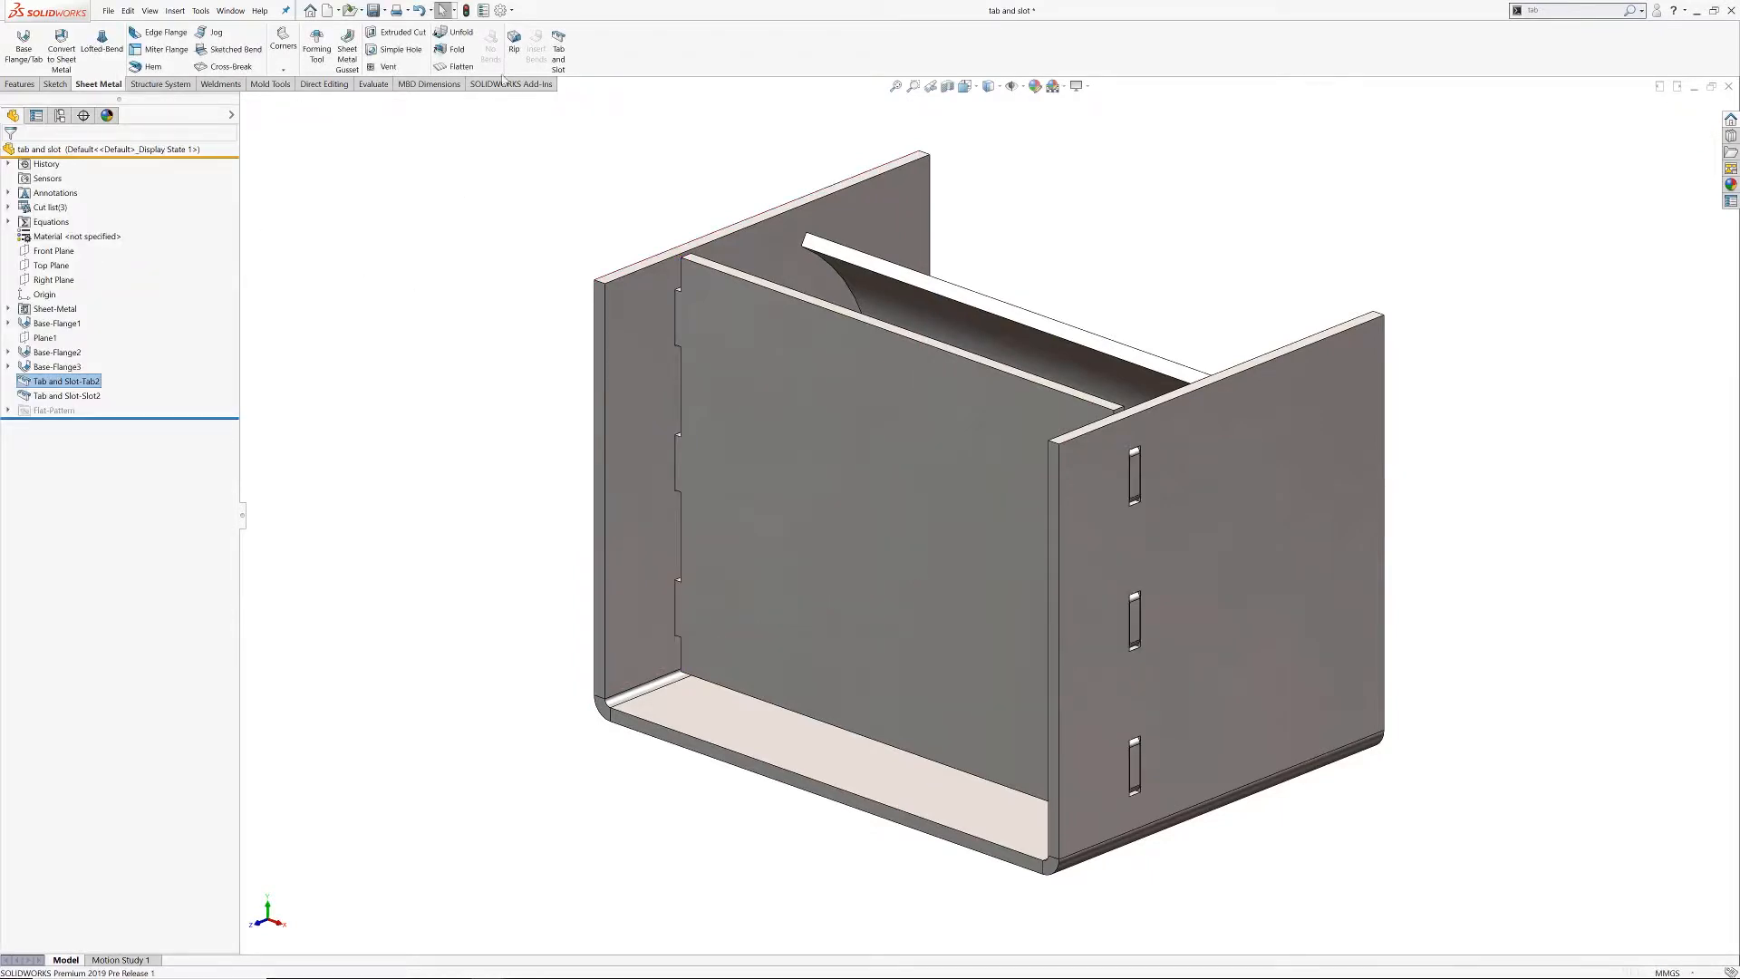
- Create a three-instance Tab and Slot along the curved plate's end edge, with slots in the hidden outer face of the adjoining side wall
{"action": "left_click", "coordinate": [558, 54]}
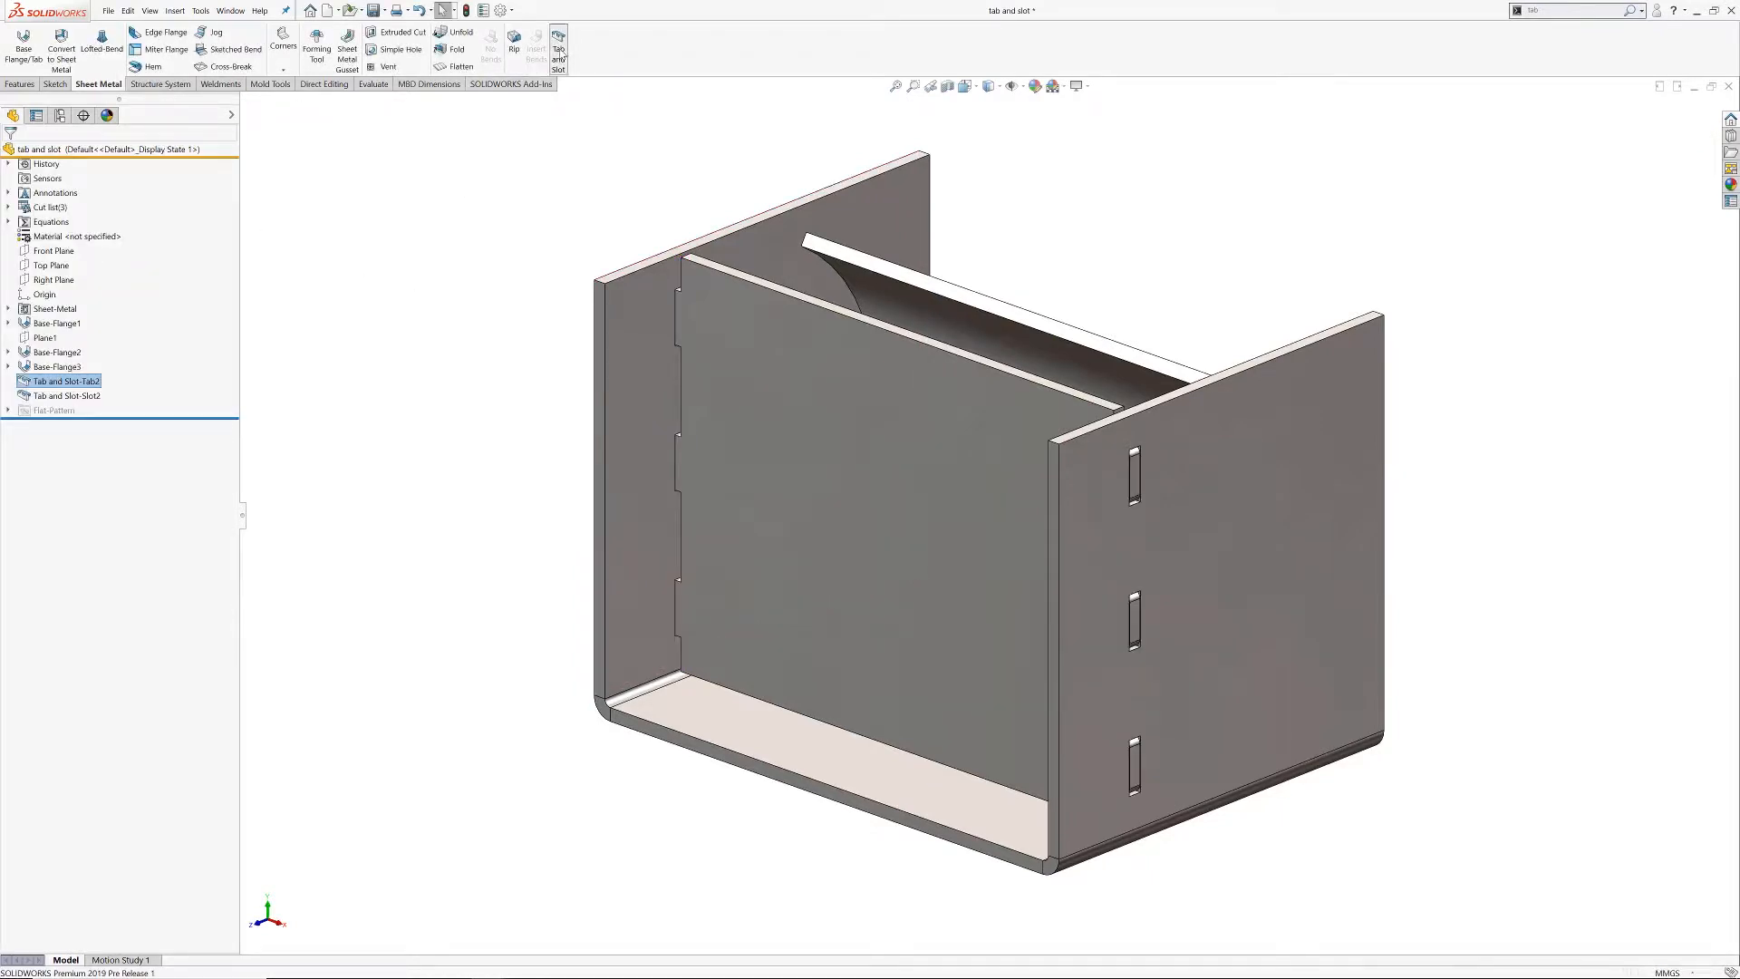
{"action": "left_click", "coordinate": [843, 281]}
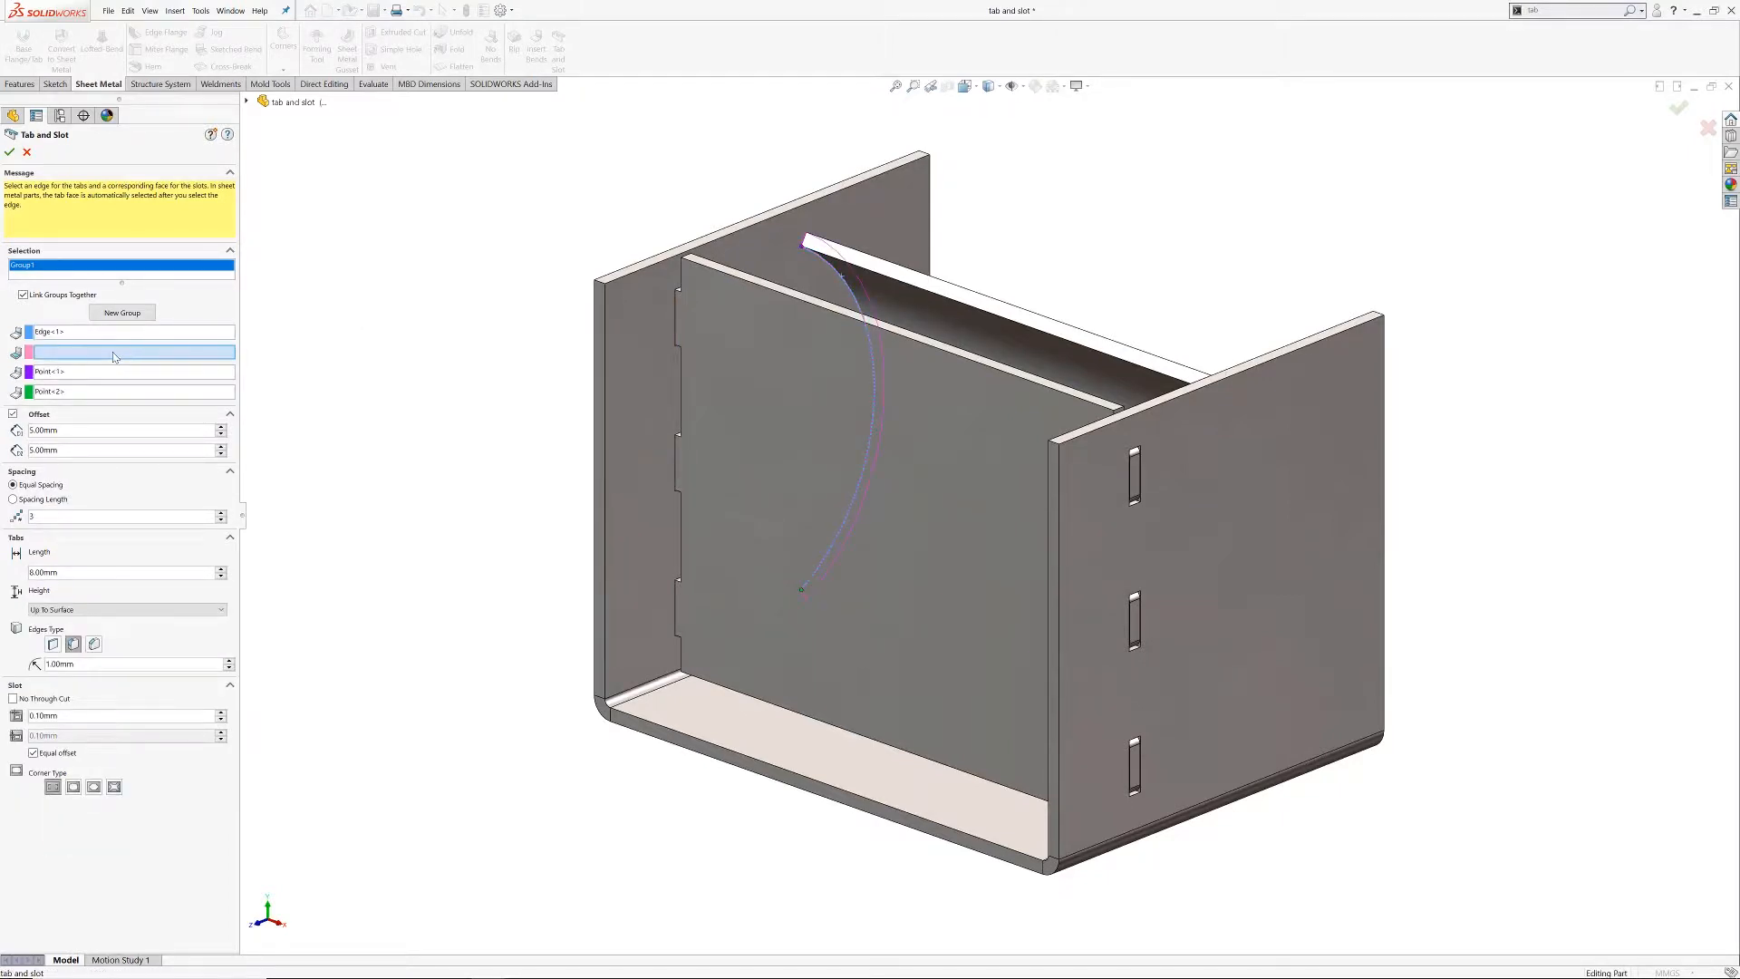
{"action": "right_click", "coordinate": [745, 256]}
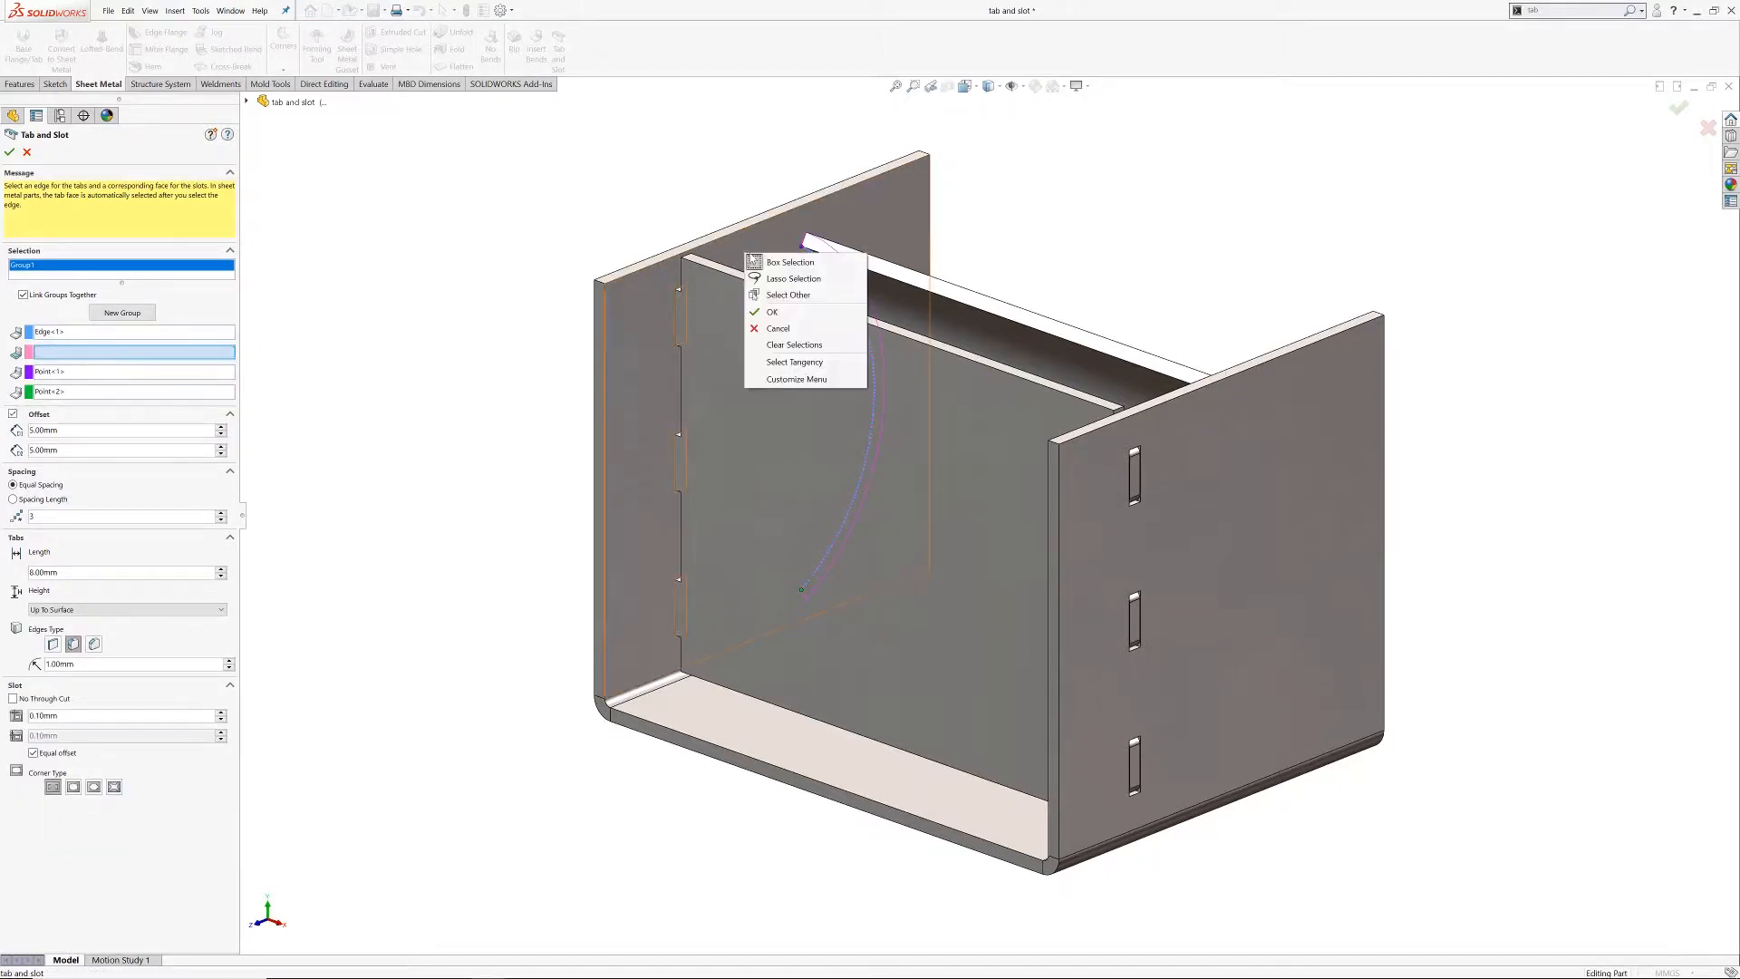
{"action": "left_click", "coordinate": [786, 295]}
{"action": "left_click", "coordinate": [789, 270]}
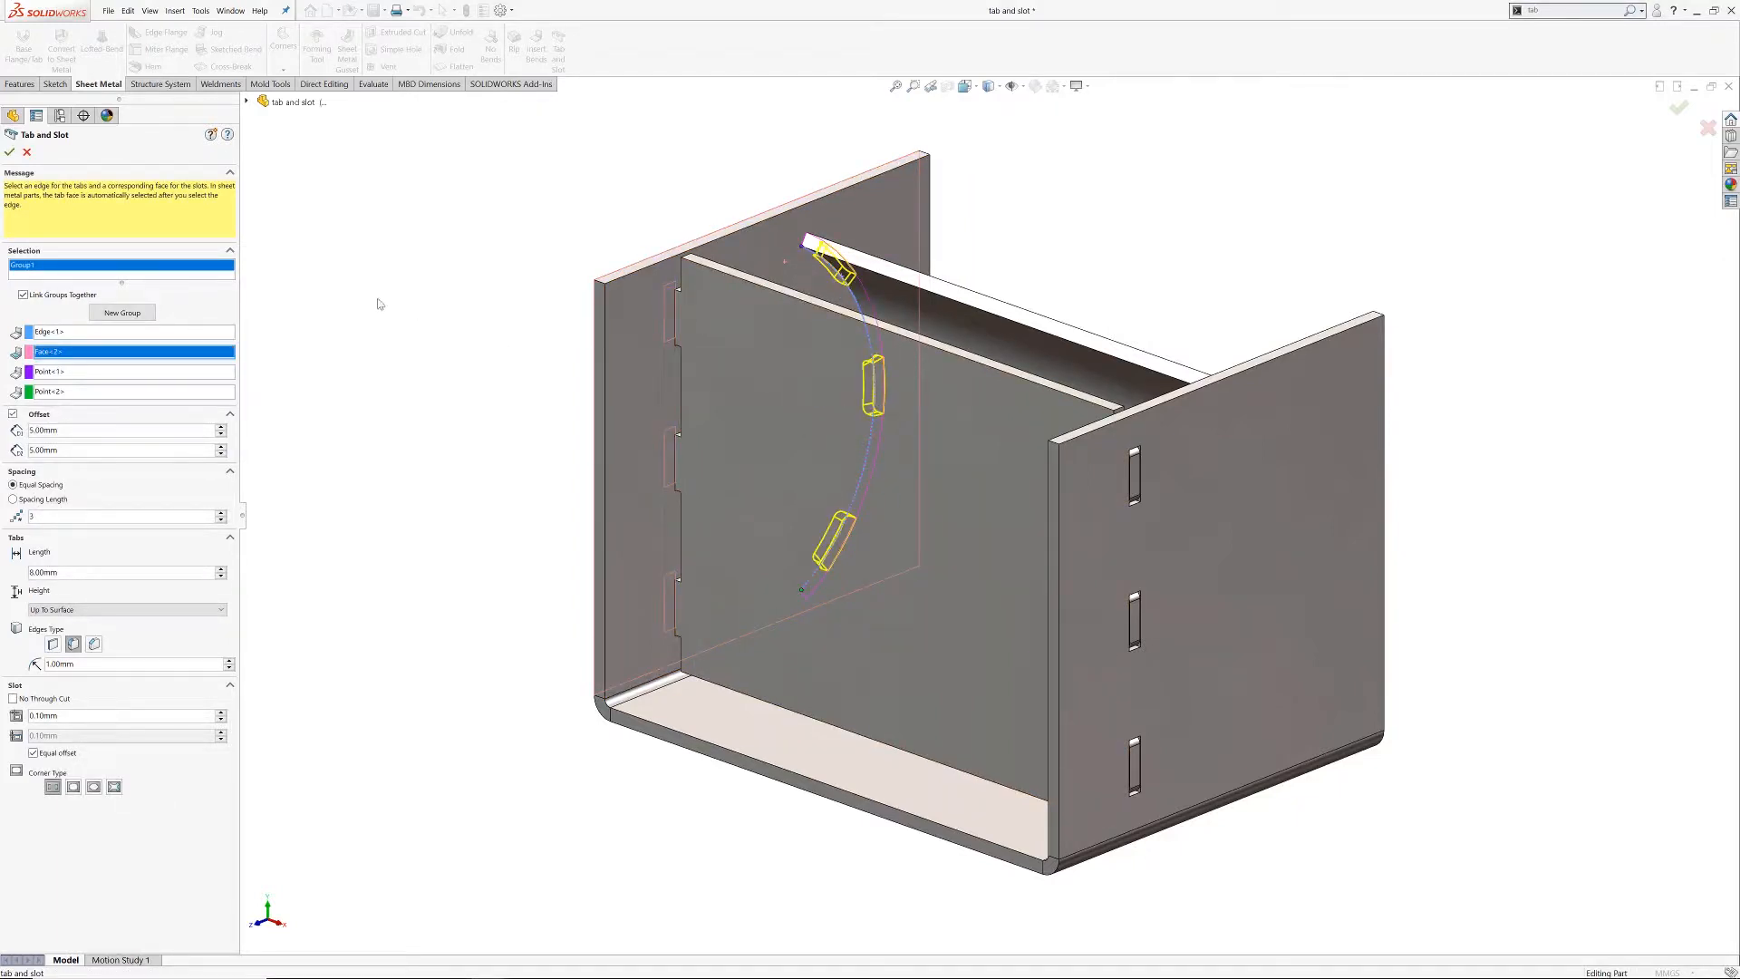
{"action": "left_click", "coordinate": [10, 152]}
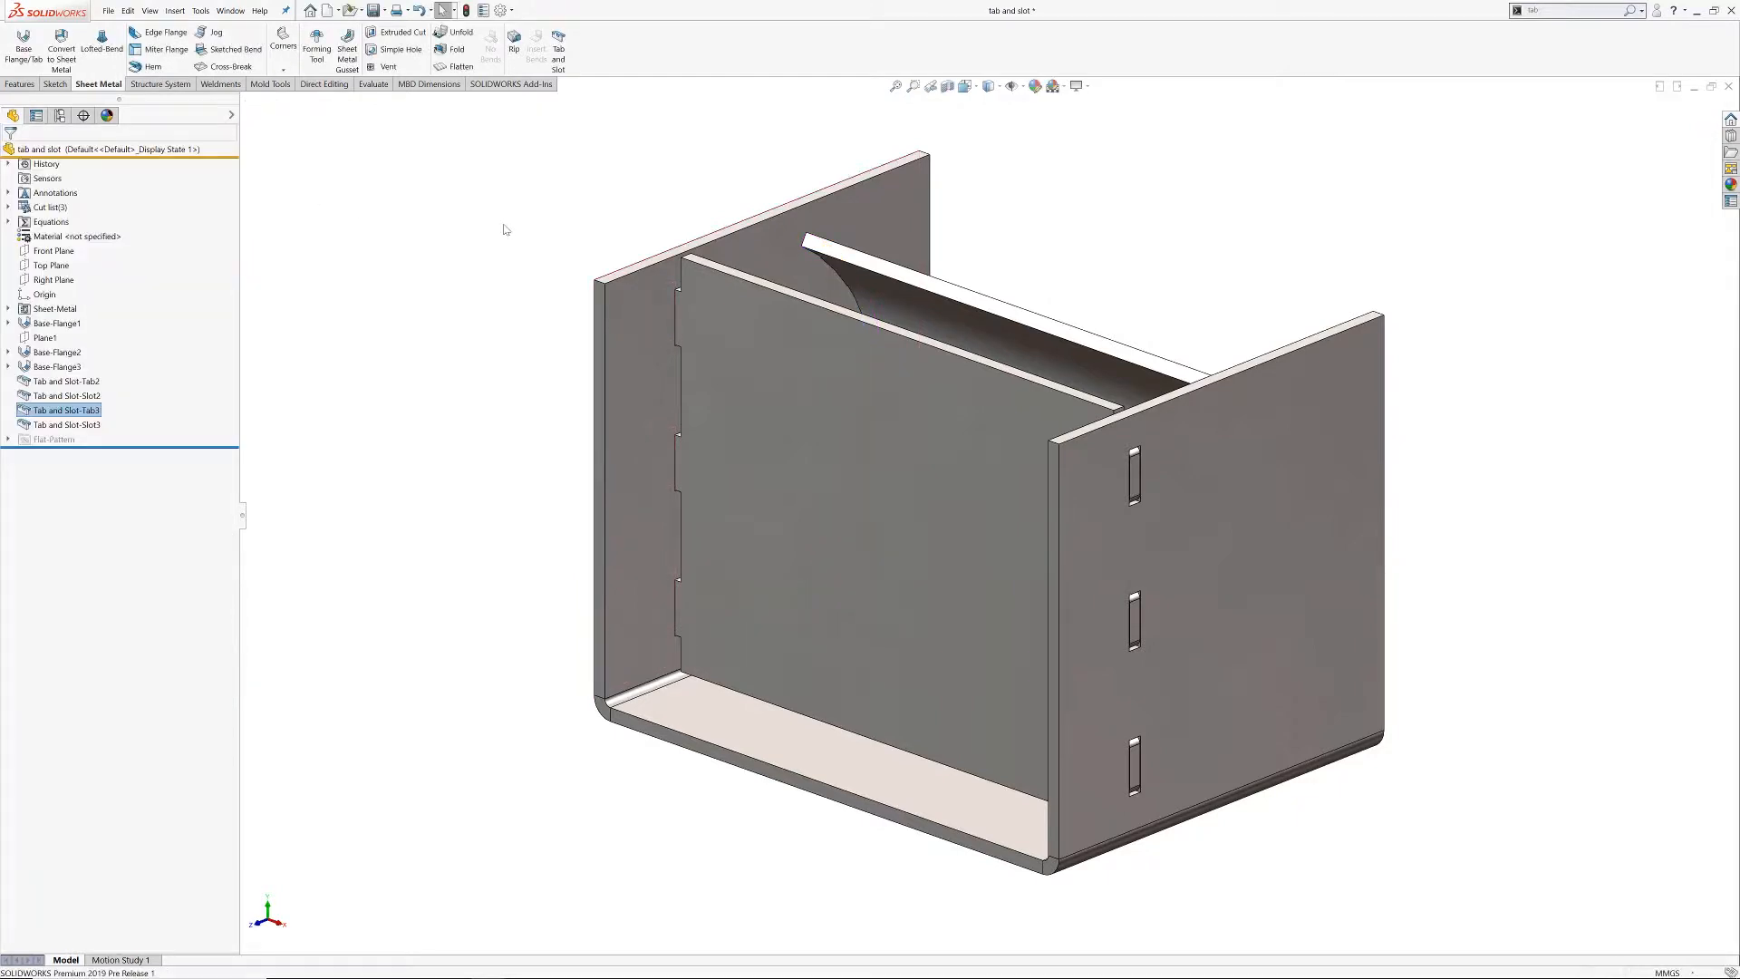
- Flatten the outer U-shaped body to inspect the straight and curved slot cutouts in its flat pattern
{"action": "right_click", "coordinate": [653, 350]}
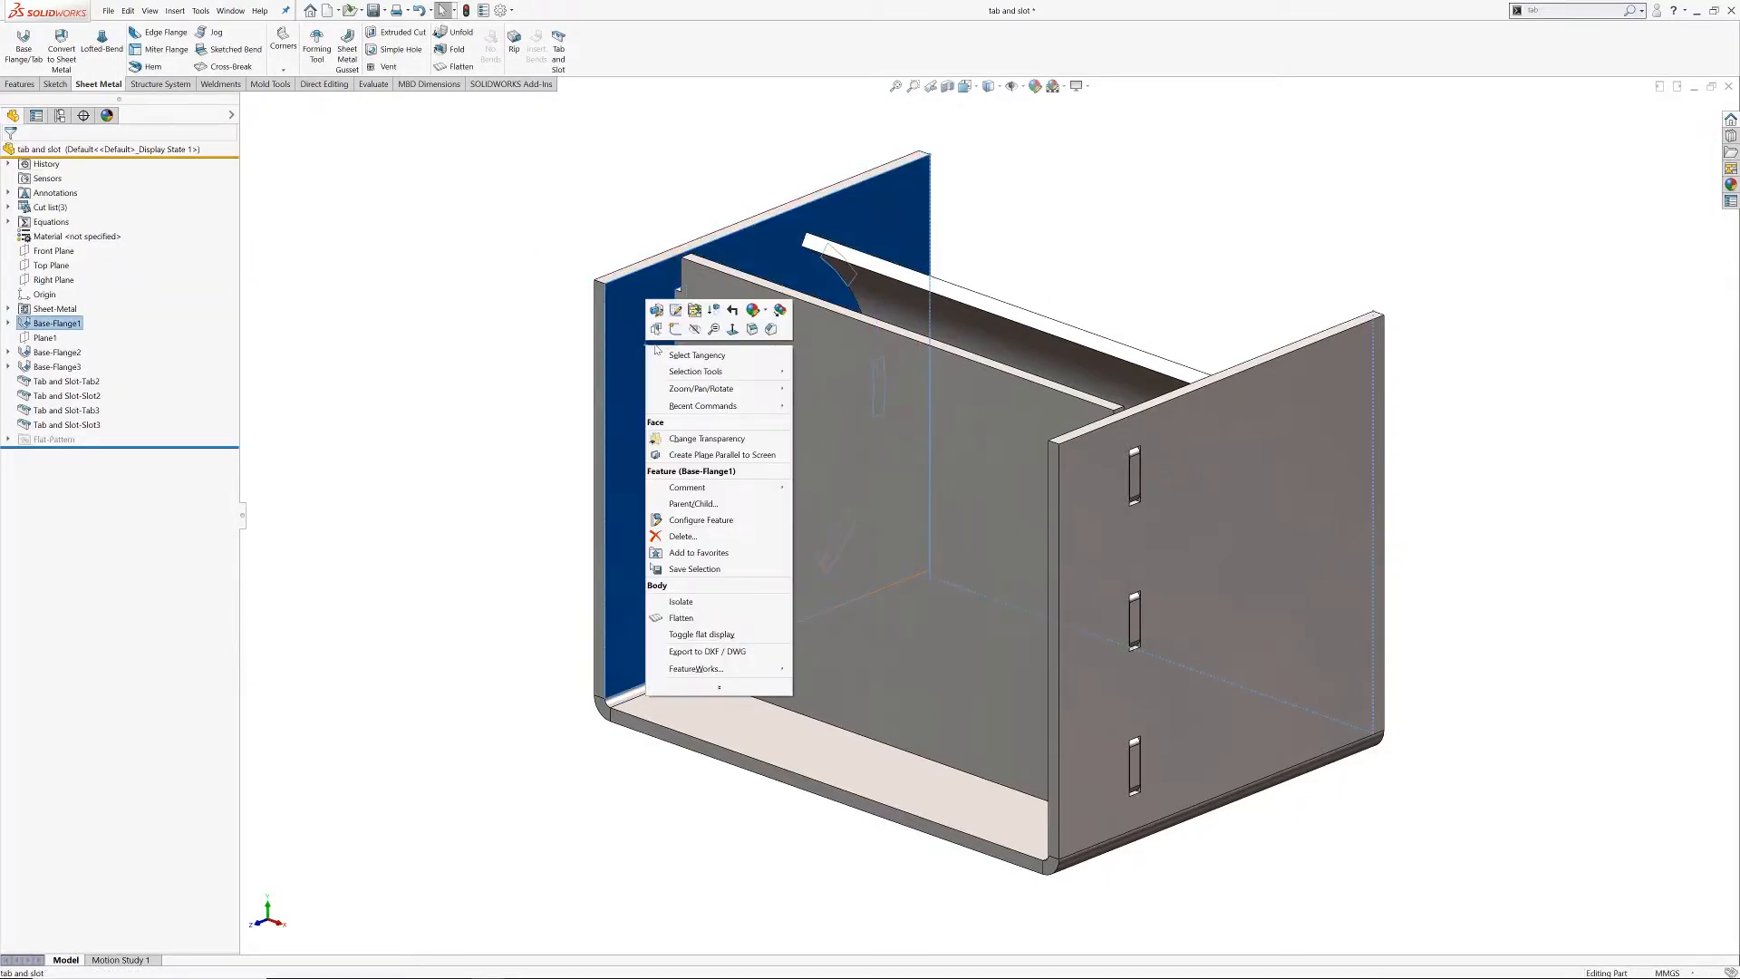
{"action": "left_click", "coordinate": [701, 618]}
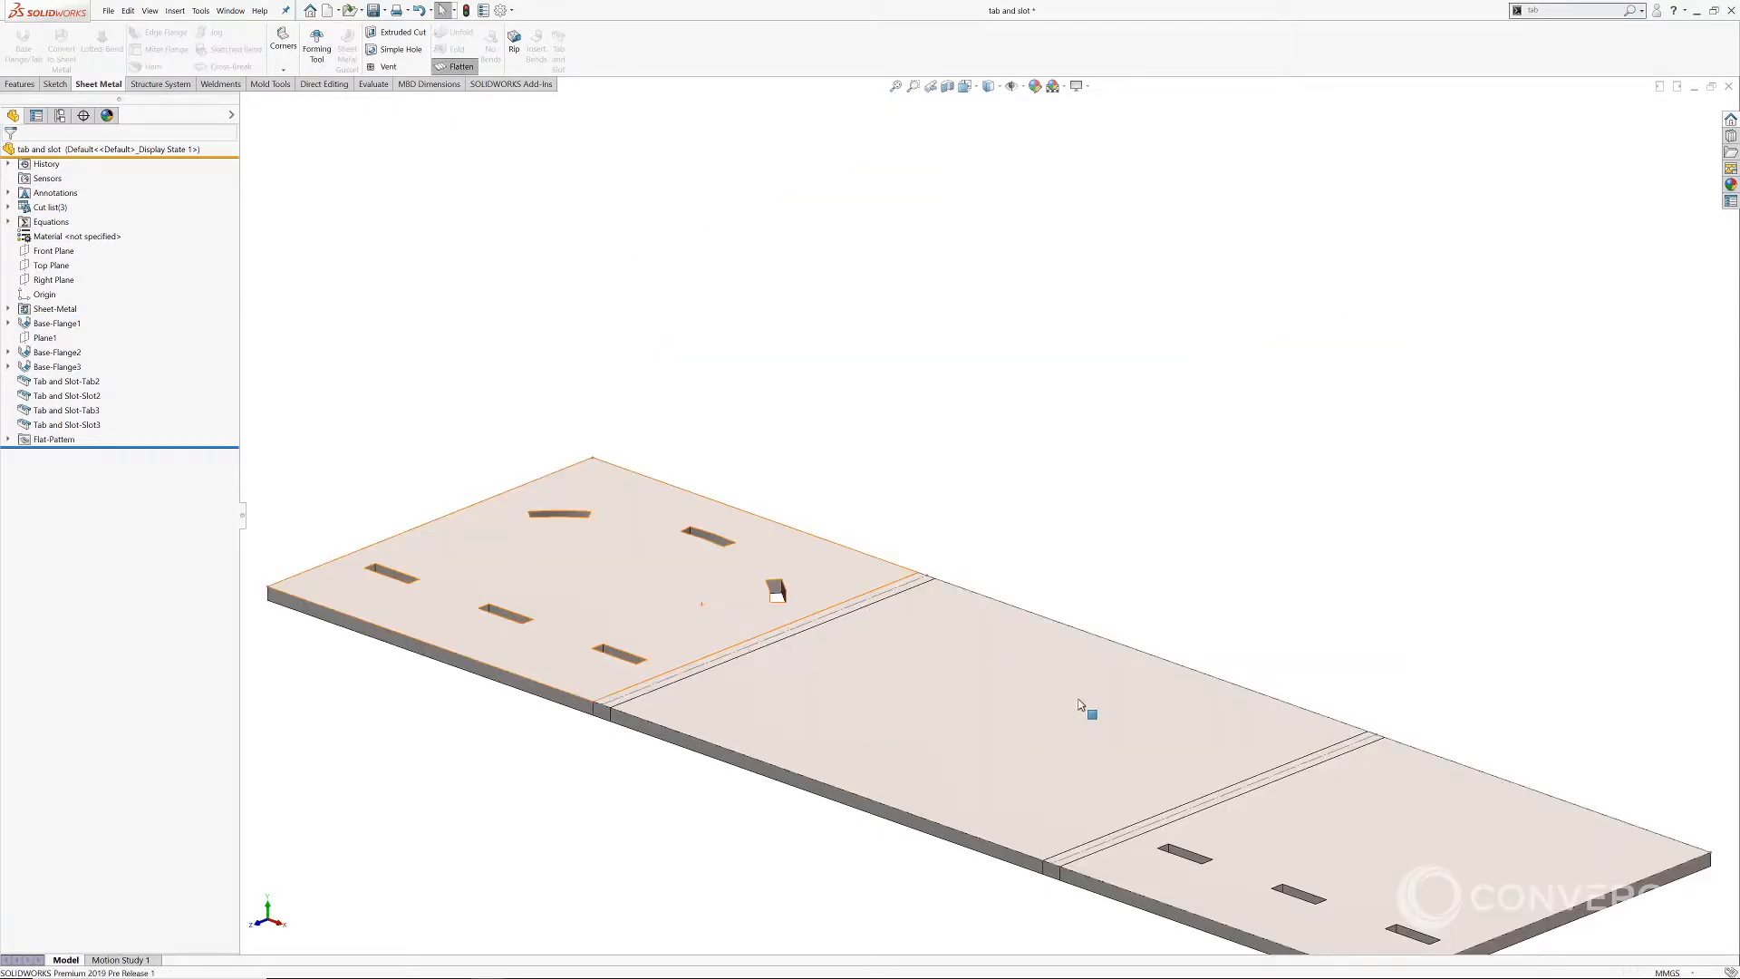
{"action": "middle_click_drag", "start_coordinate": [1064, 662], "coordinate": [1095, 473]}
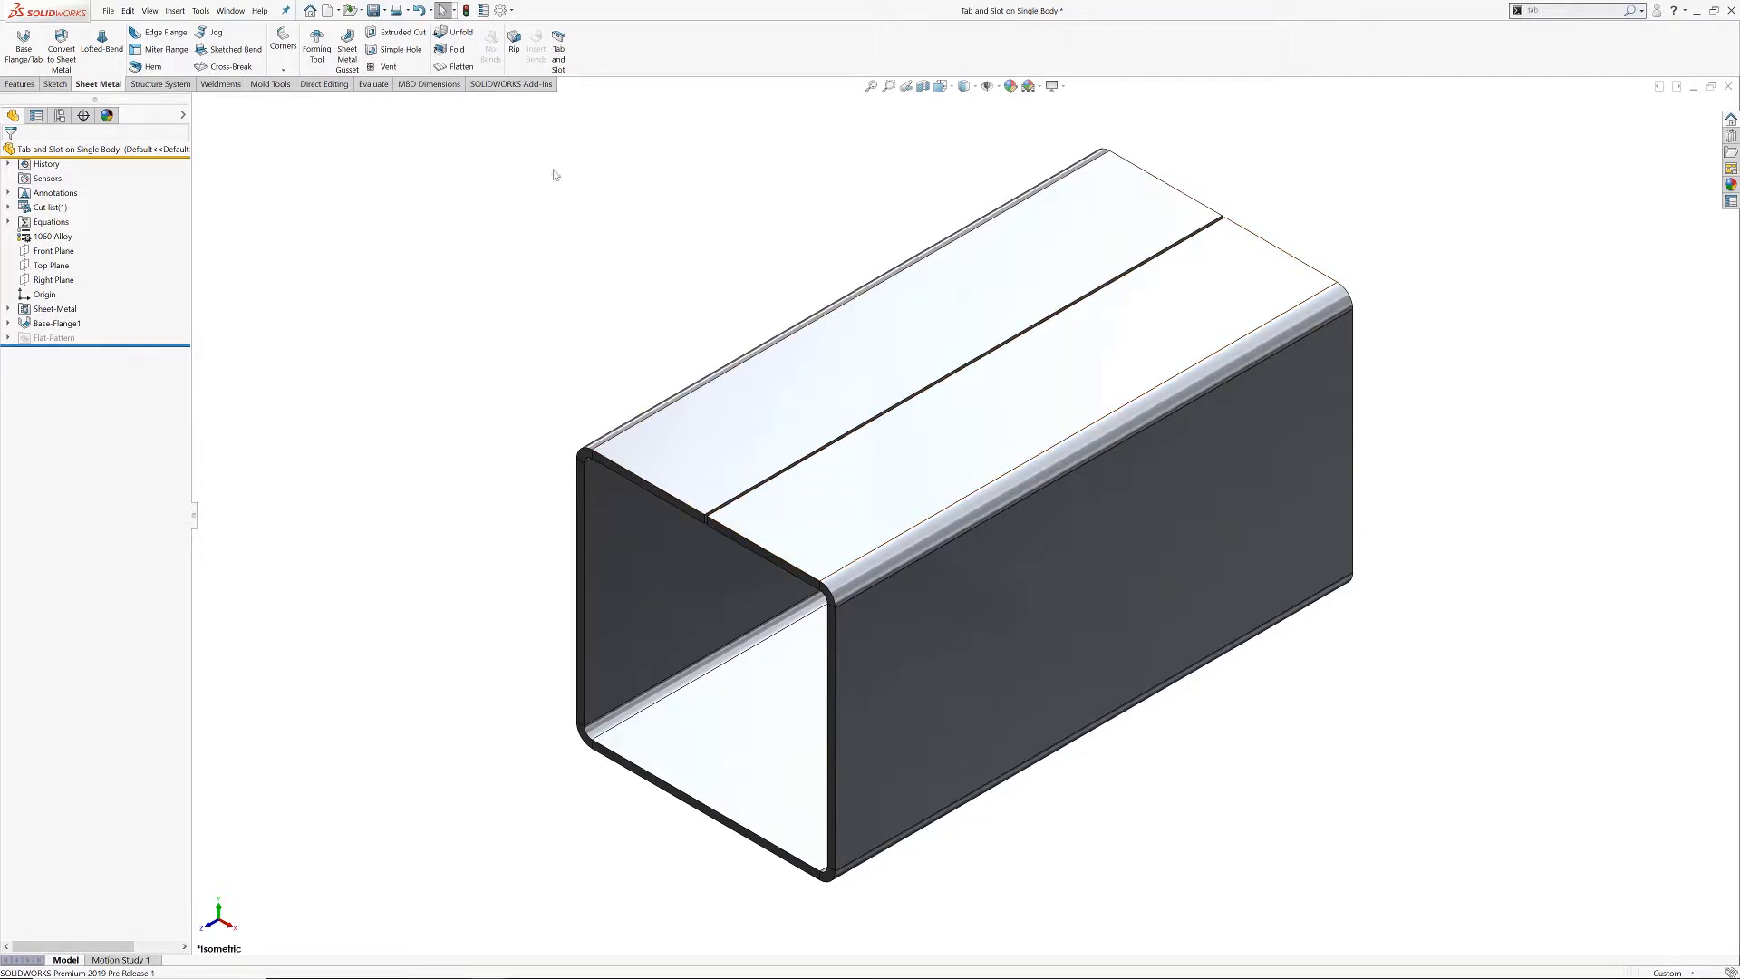
- Start a Tab and Slot on the single-body tube's seam edge, with No Through Cut enabled and the tab height set to Blind
{"action": "left_click", "coordinate": [559, 50]}
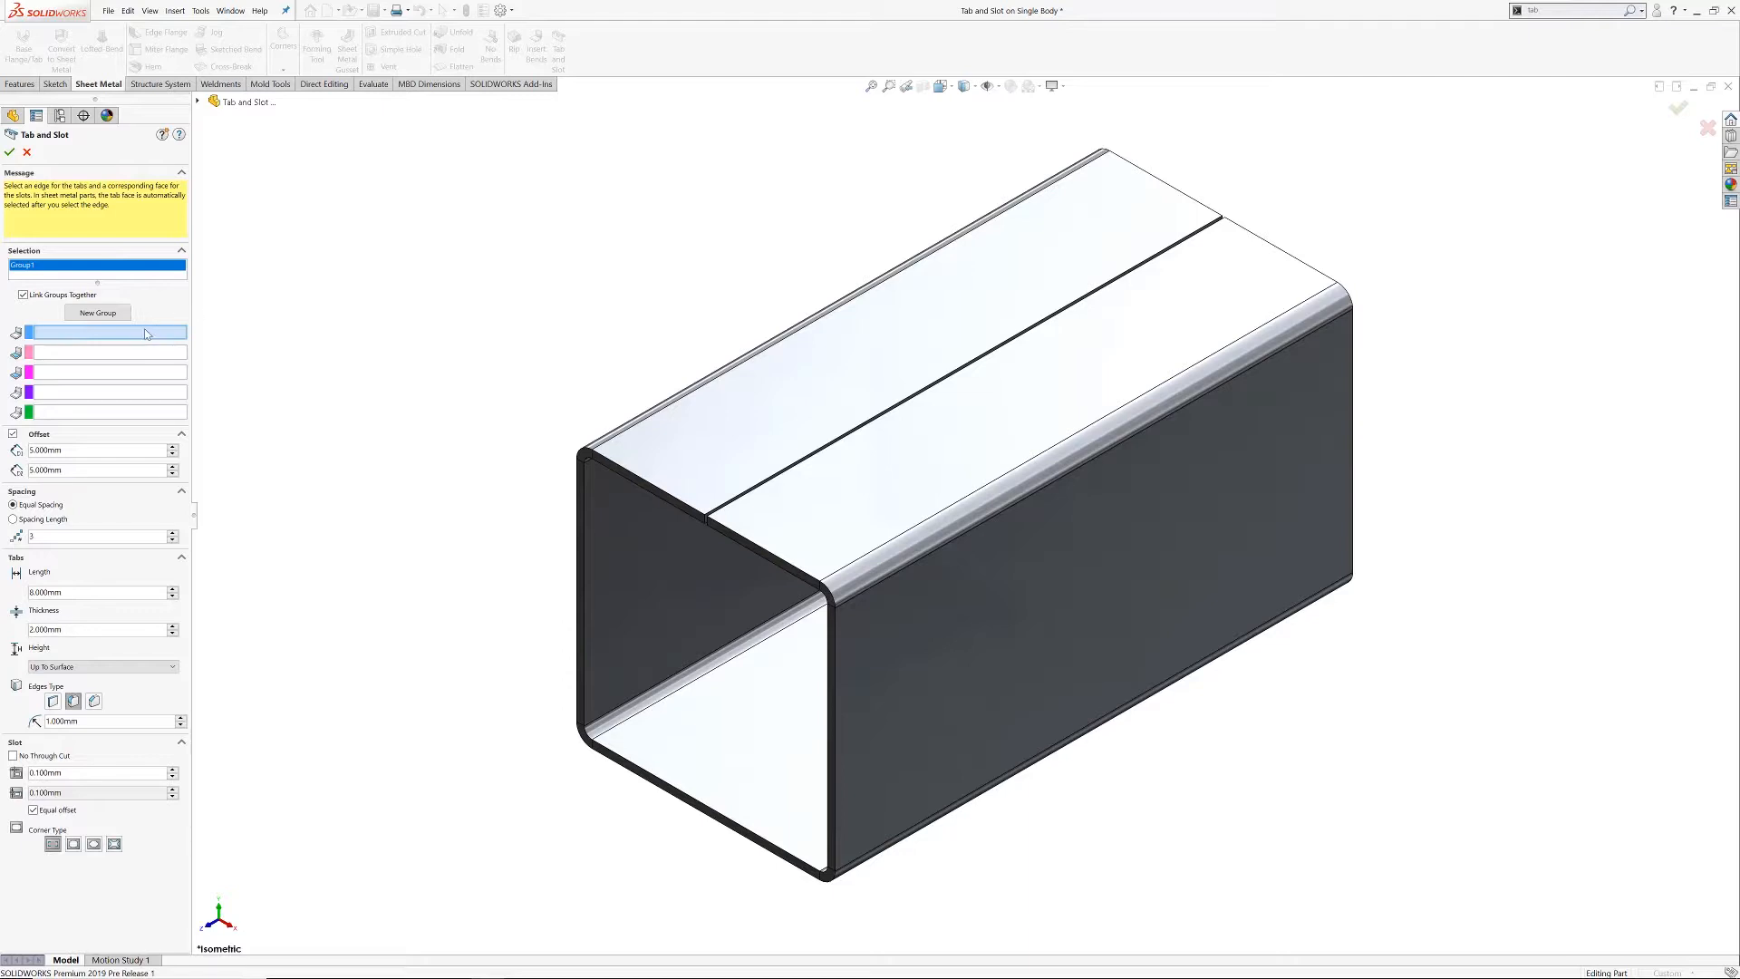
{"action": "left_click", "coordinate": [715, 513]}
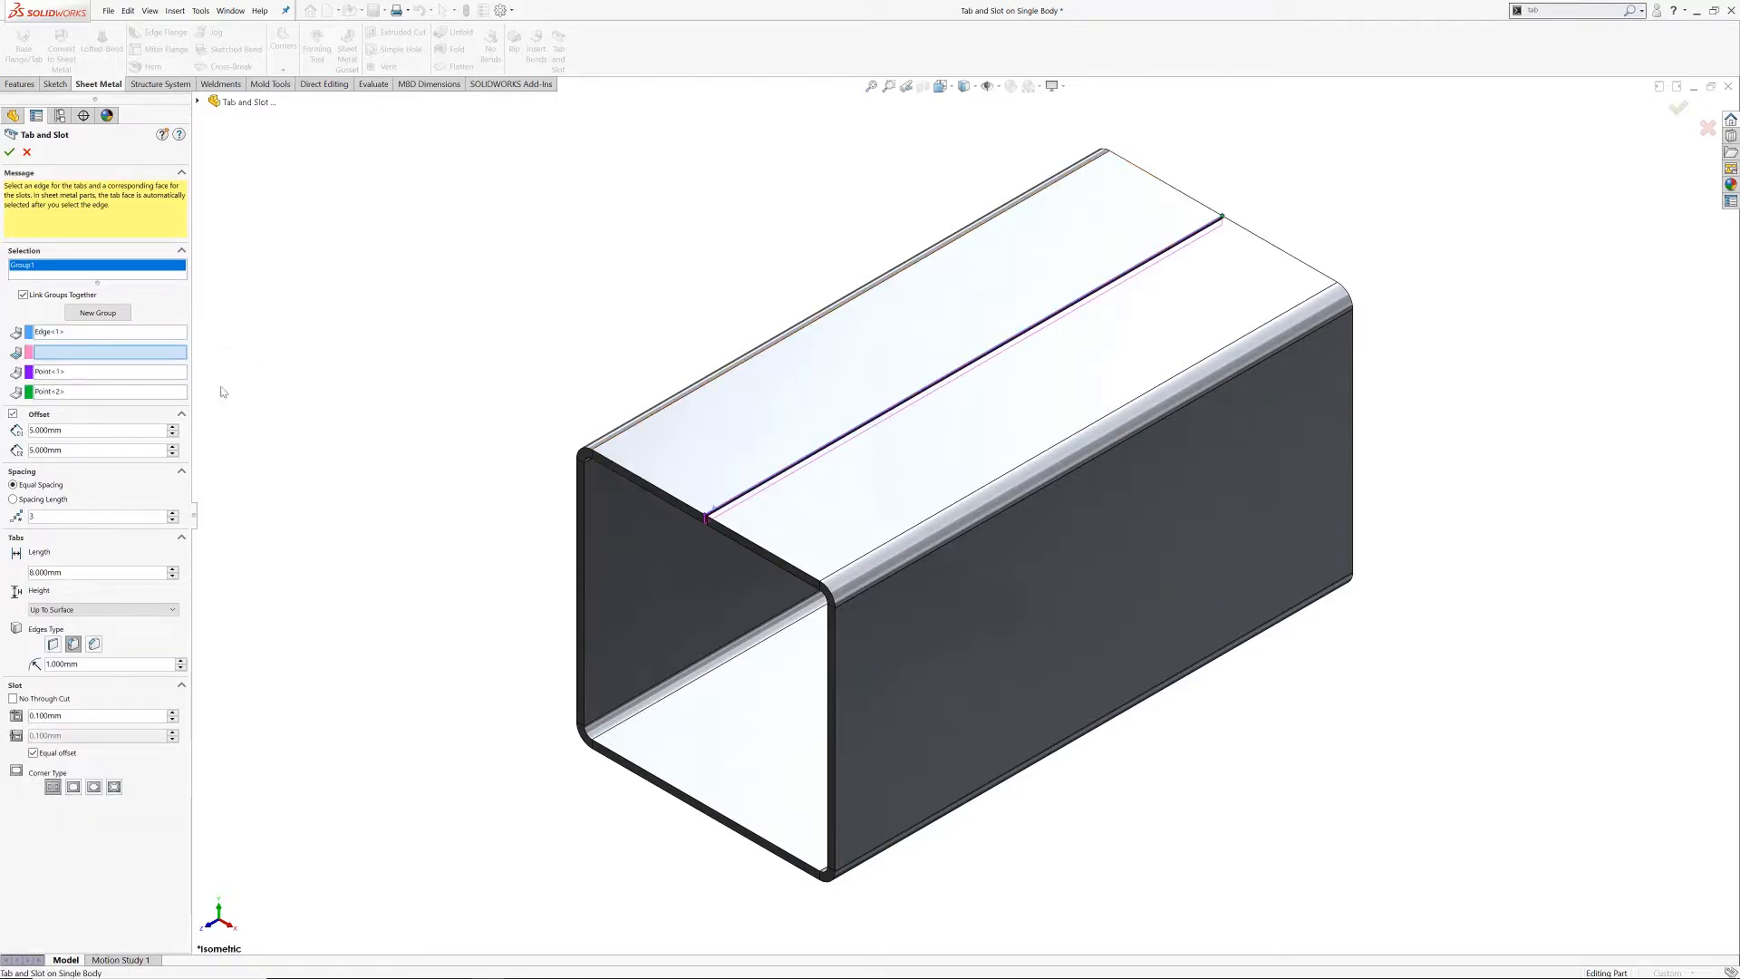
{"action": "right_click", "coordinate": [764, 507]}
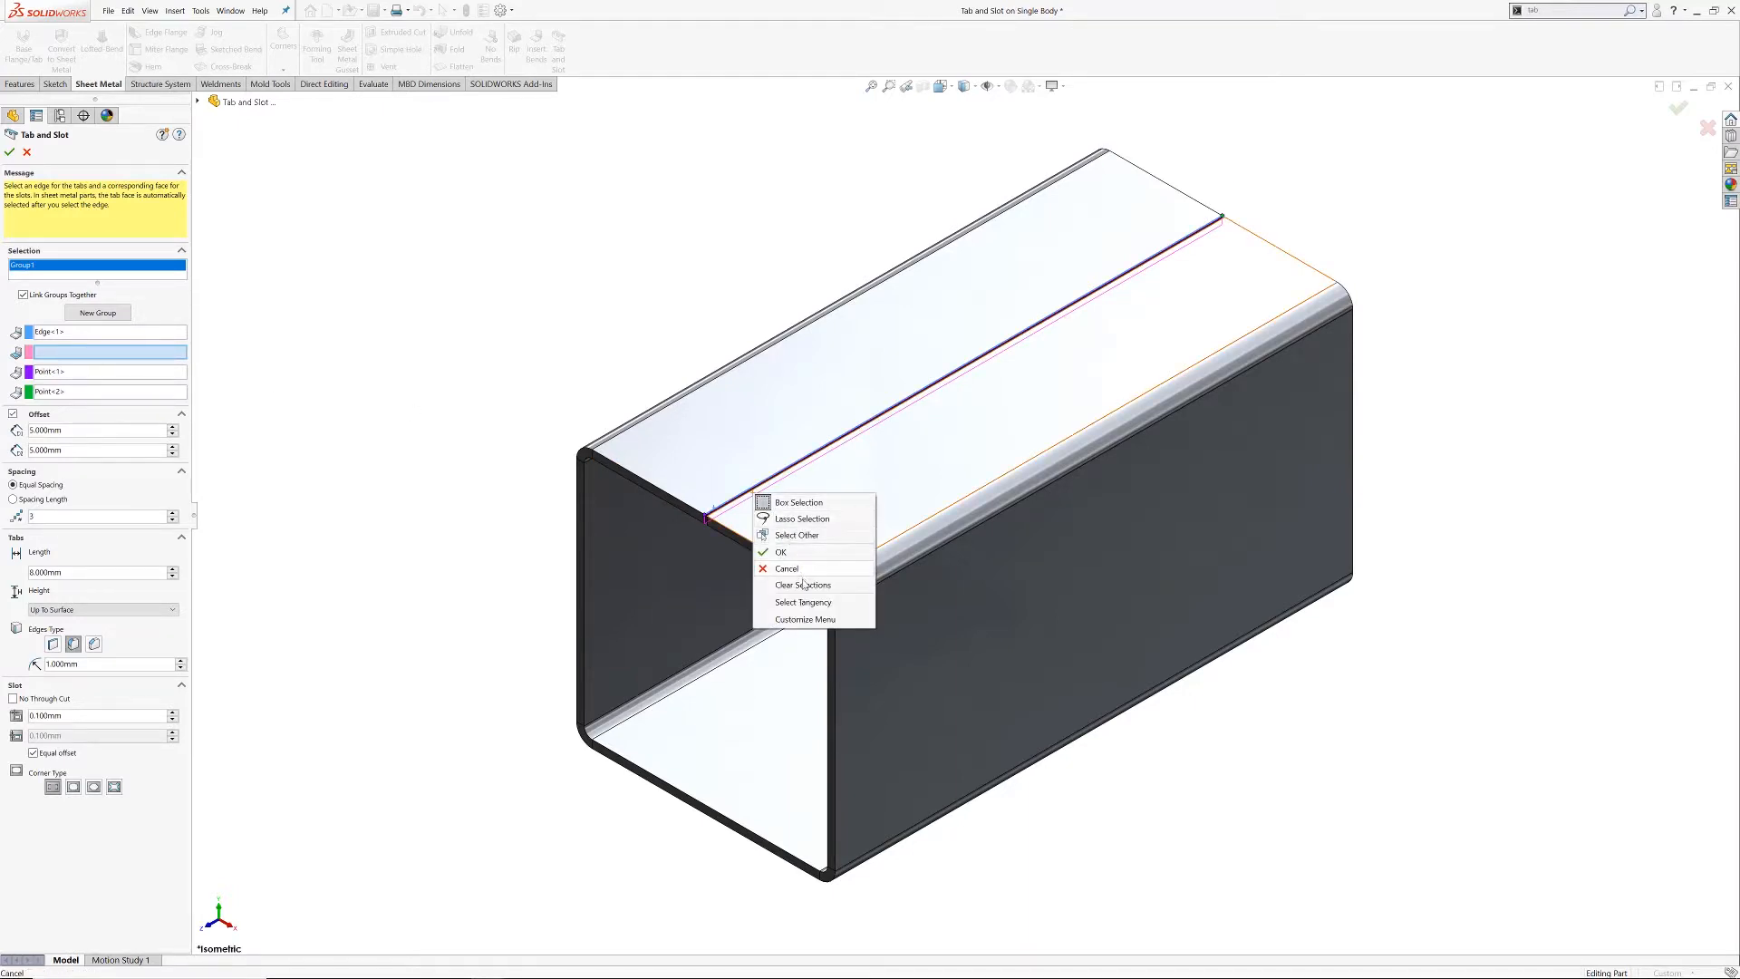
{"action": "left_click", "coordinate": [797, 534]}
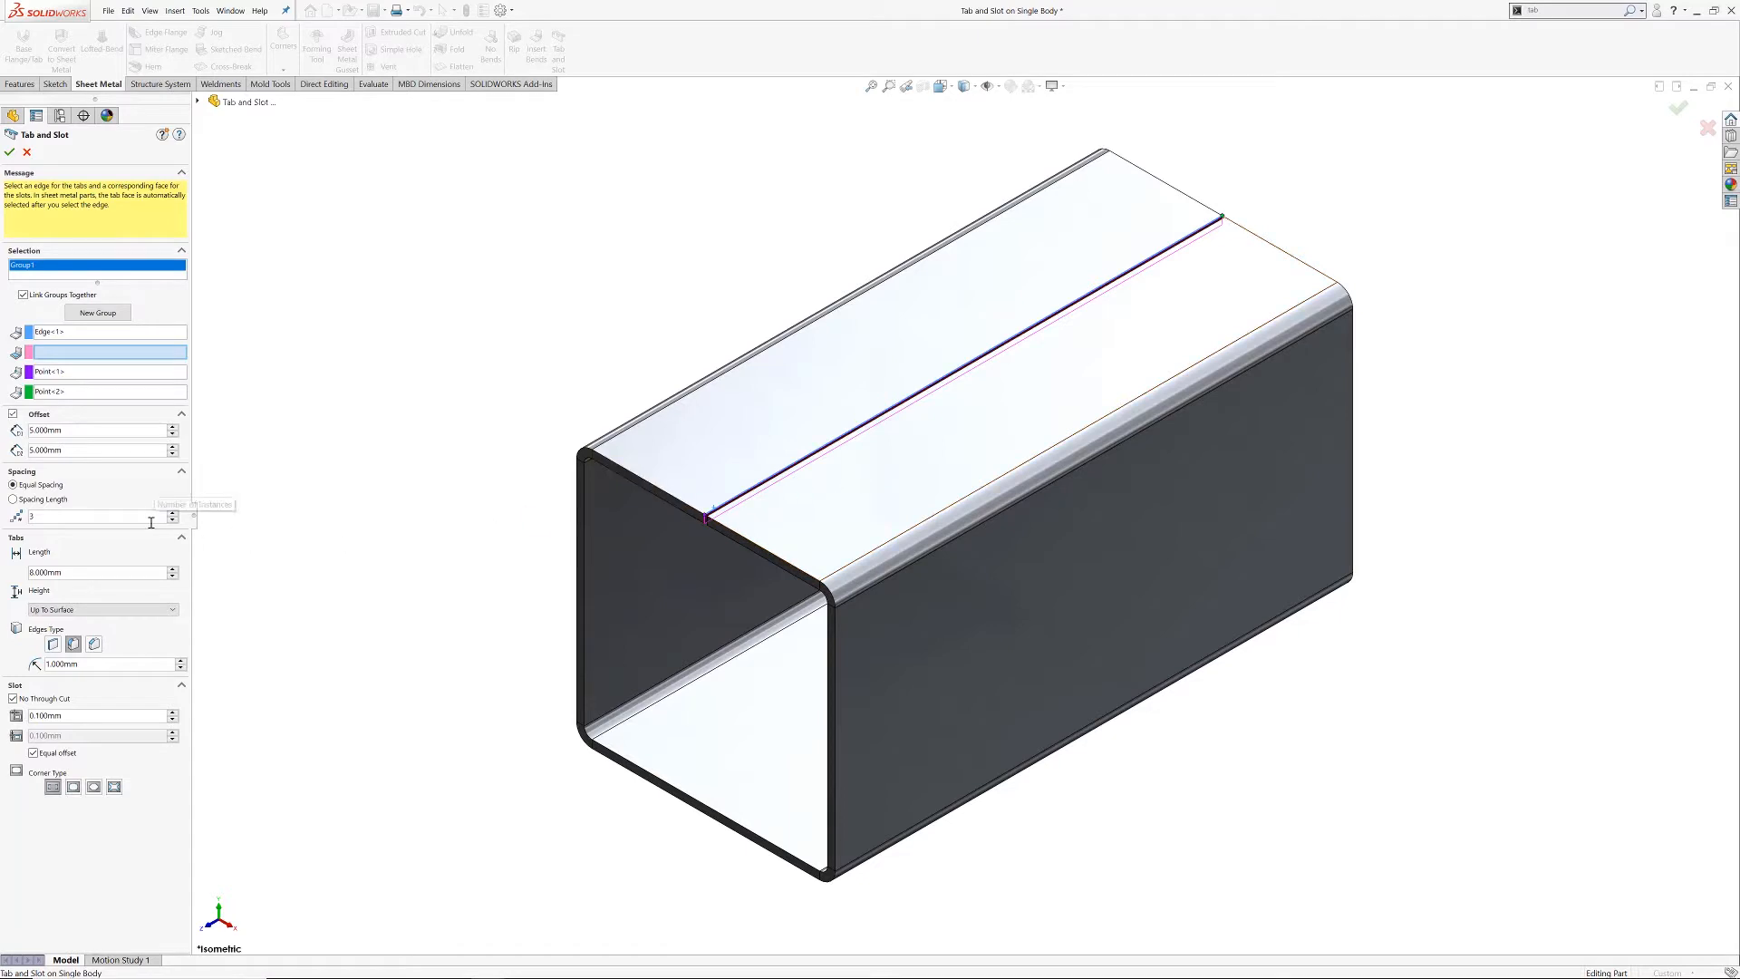
{"action": "left_click", "coordinate": [75, 611]}
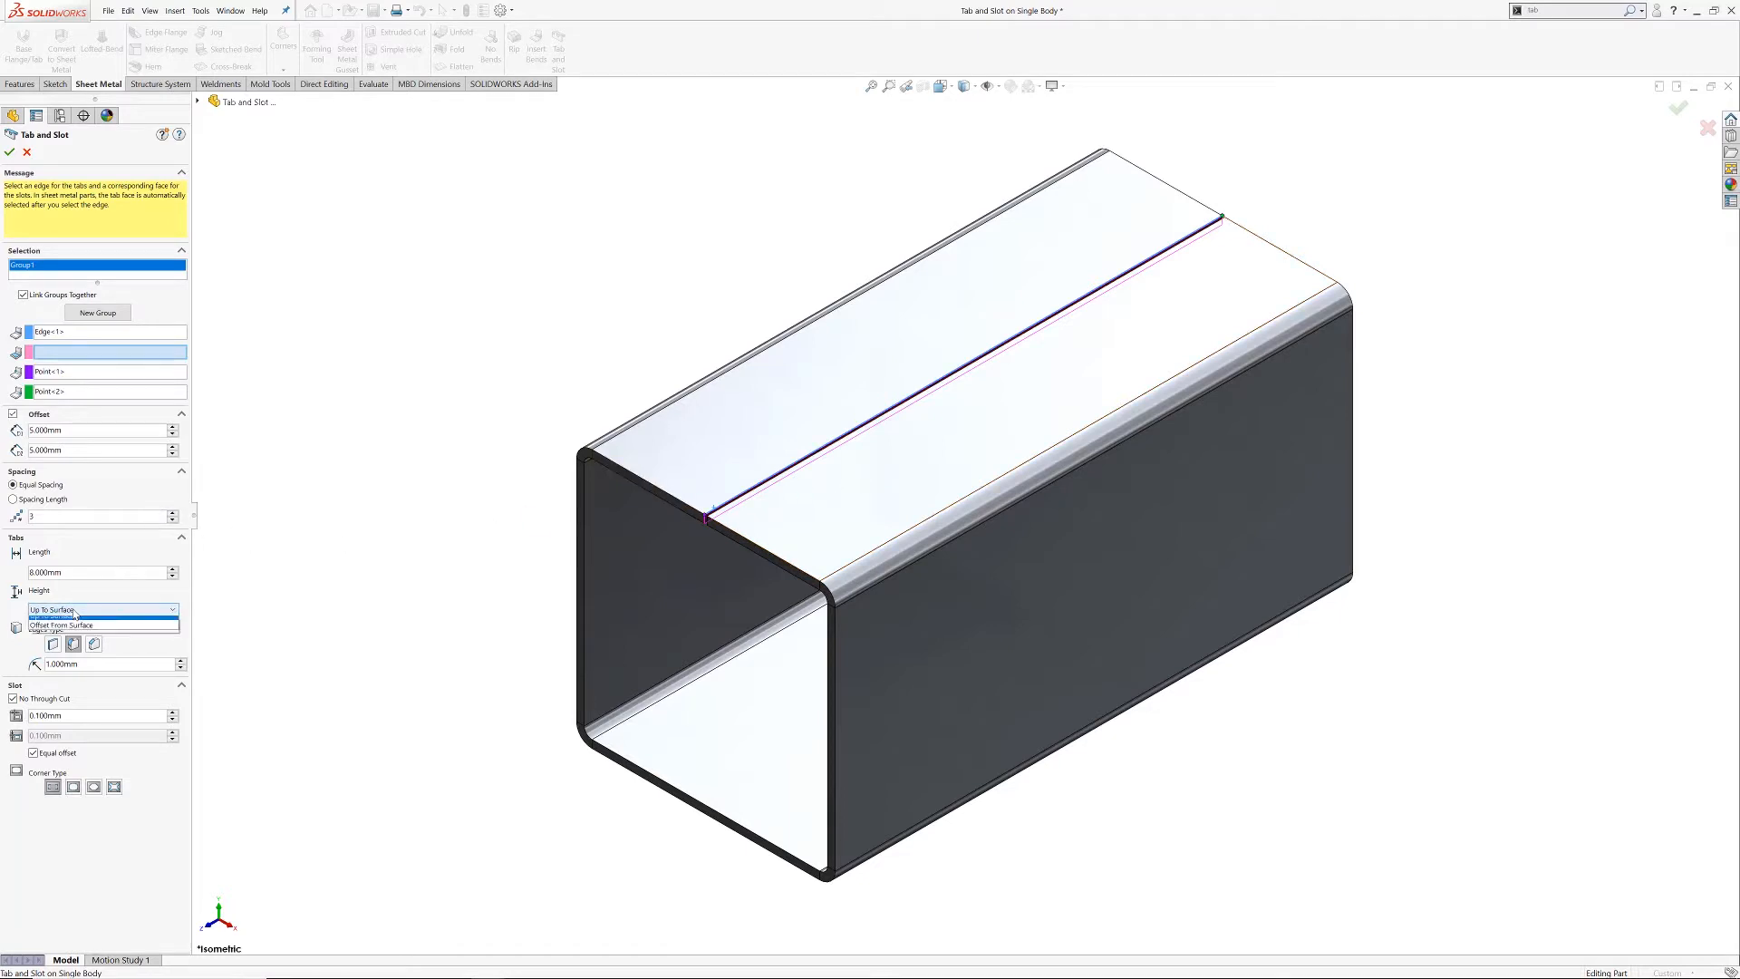
{"action": "left_click", "coordinate": [74, 622]}
- Choose the hidden facing surface across the tube's seam gap as the slot face, using Select Other
{"action": "left_click", "coordinate": [86, 351]}
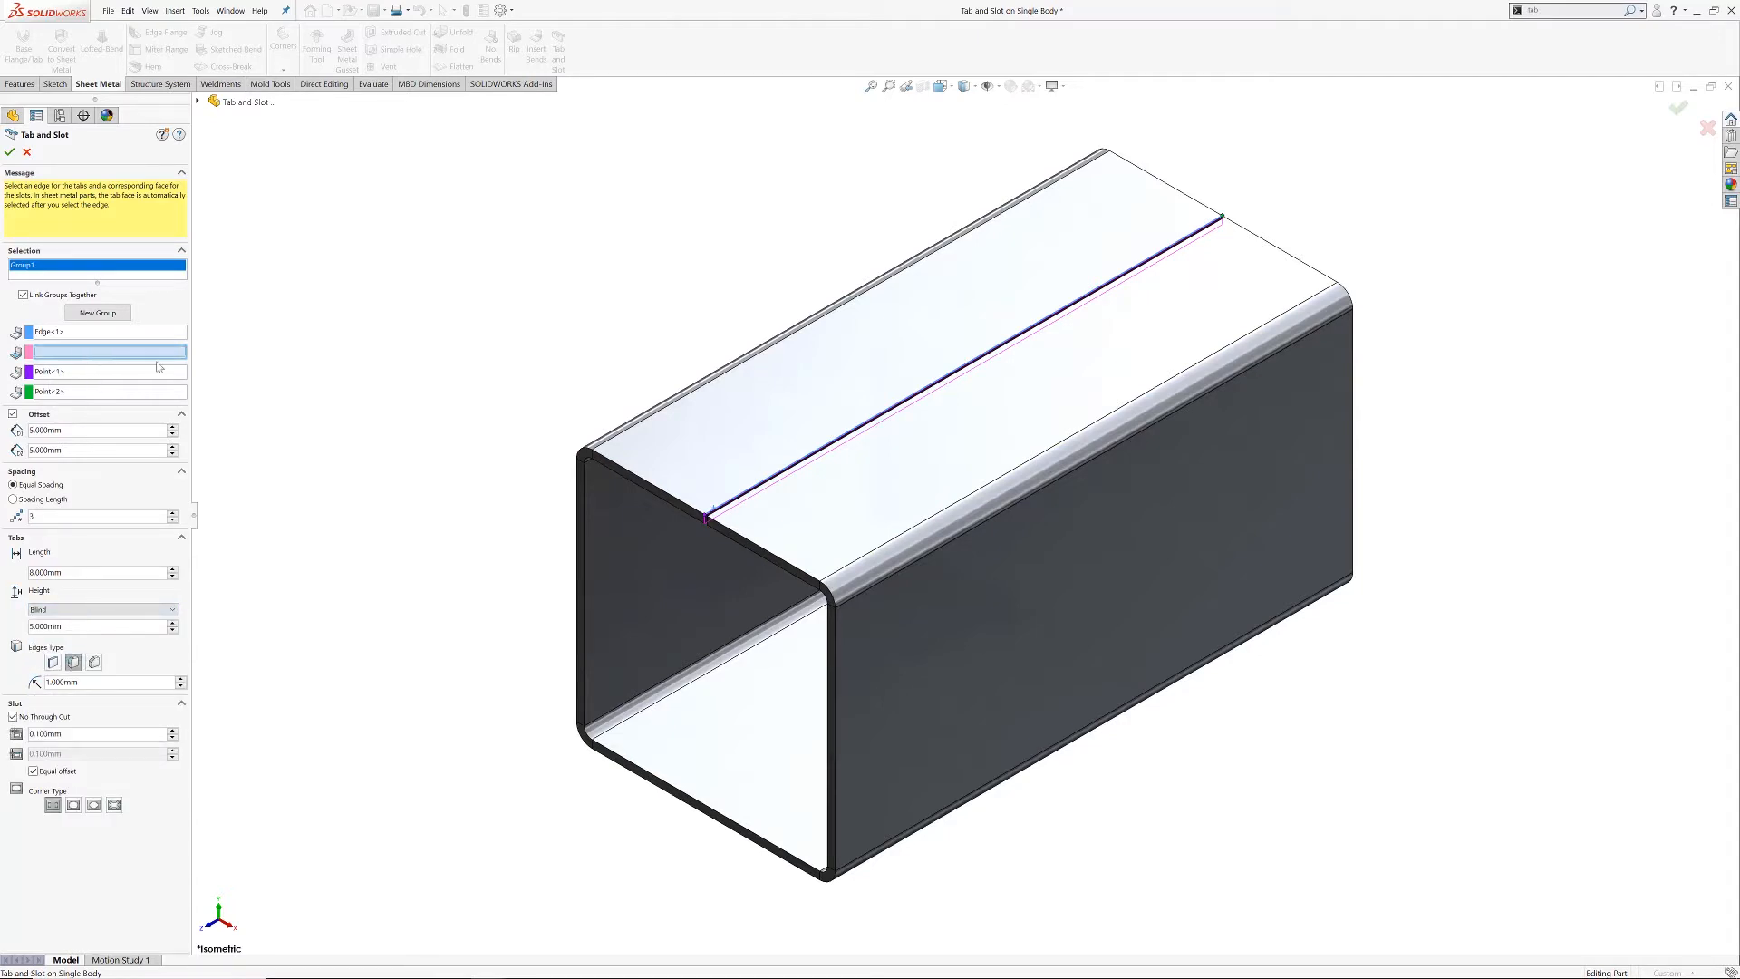
{"action": "right_click", "coordinate": [749, 499]}
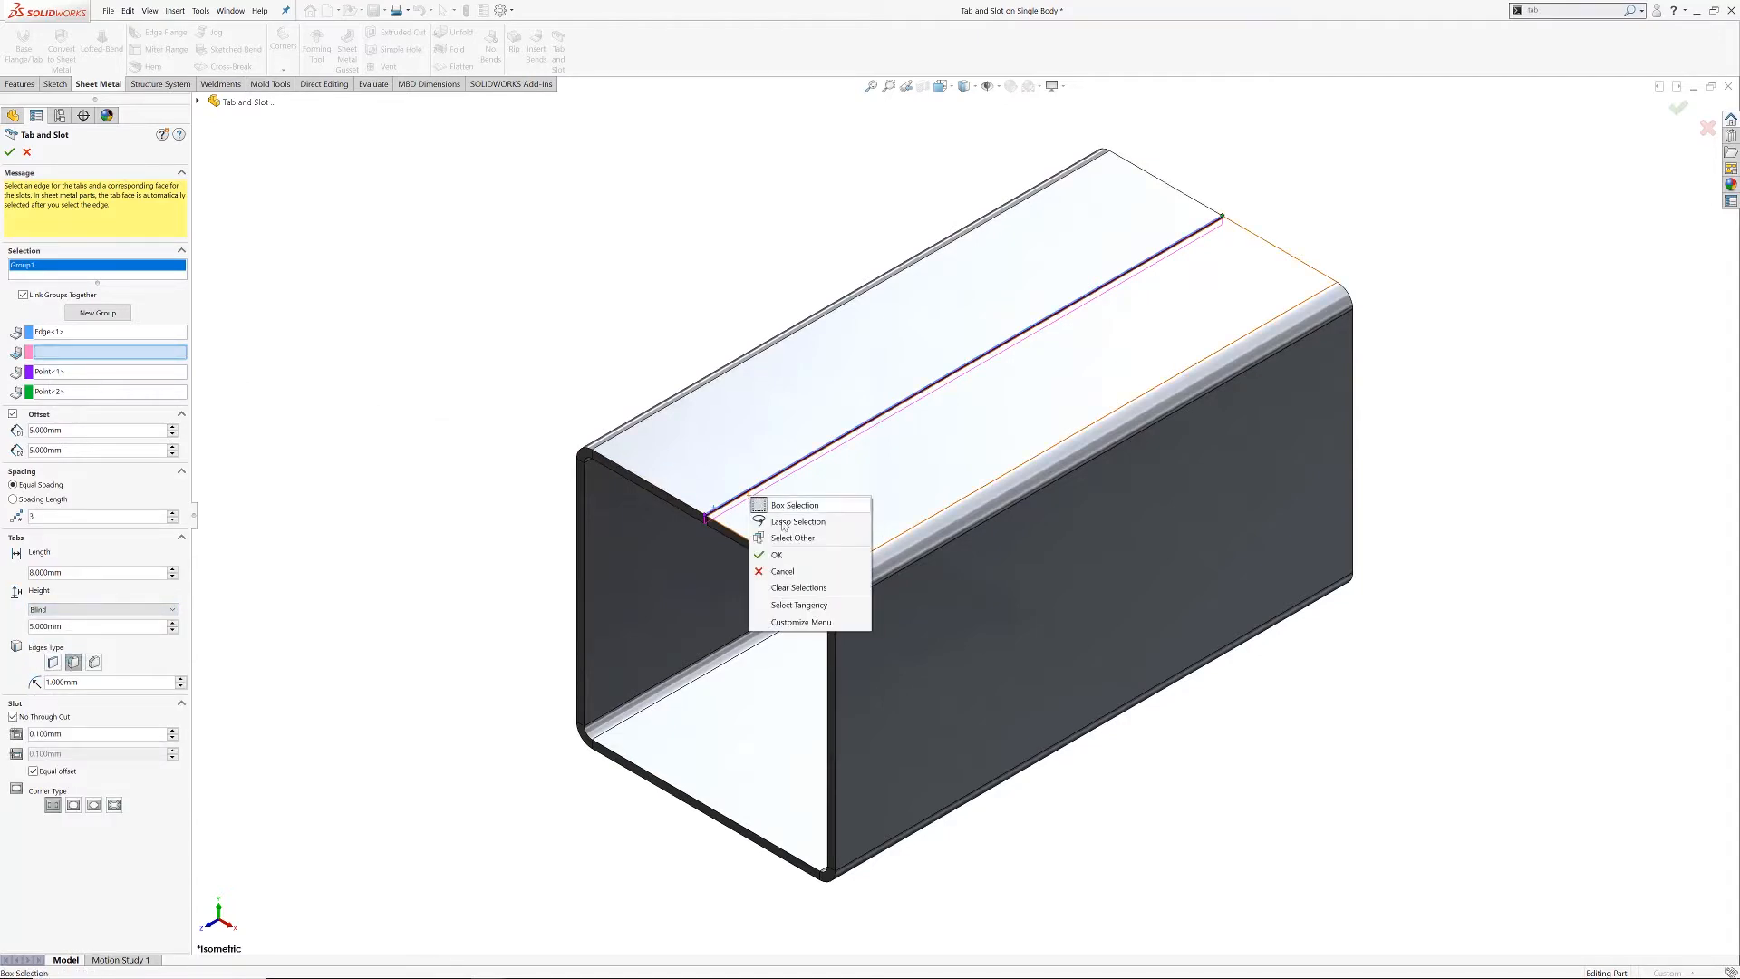
{"action": "left_click", "coordinate": [771, 505]}
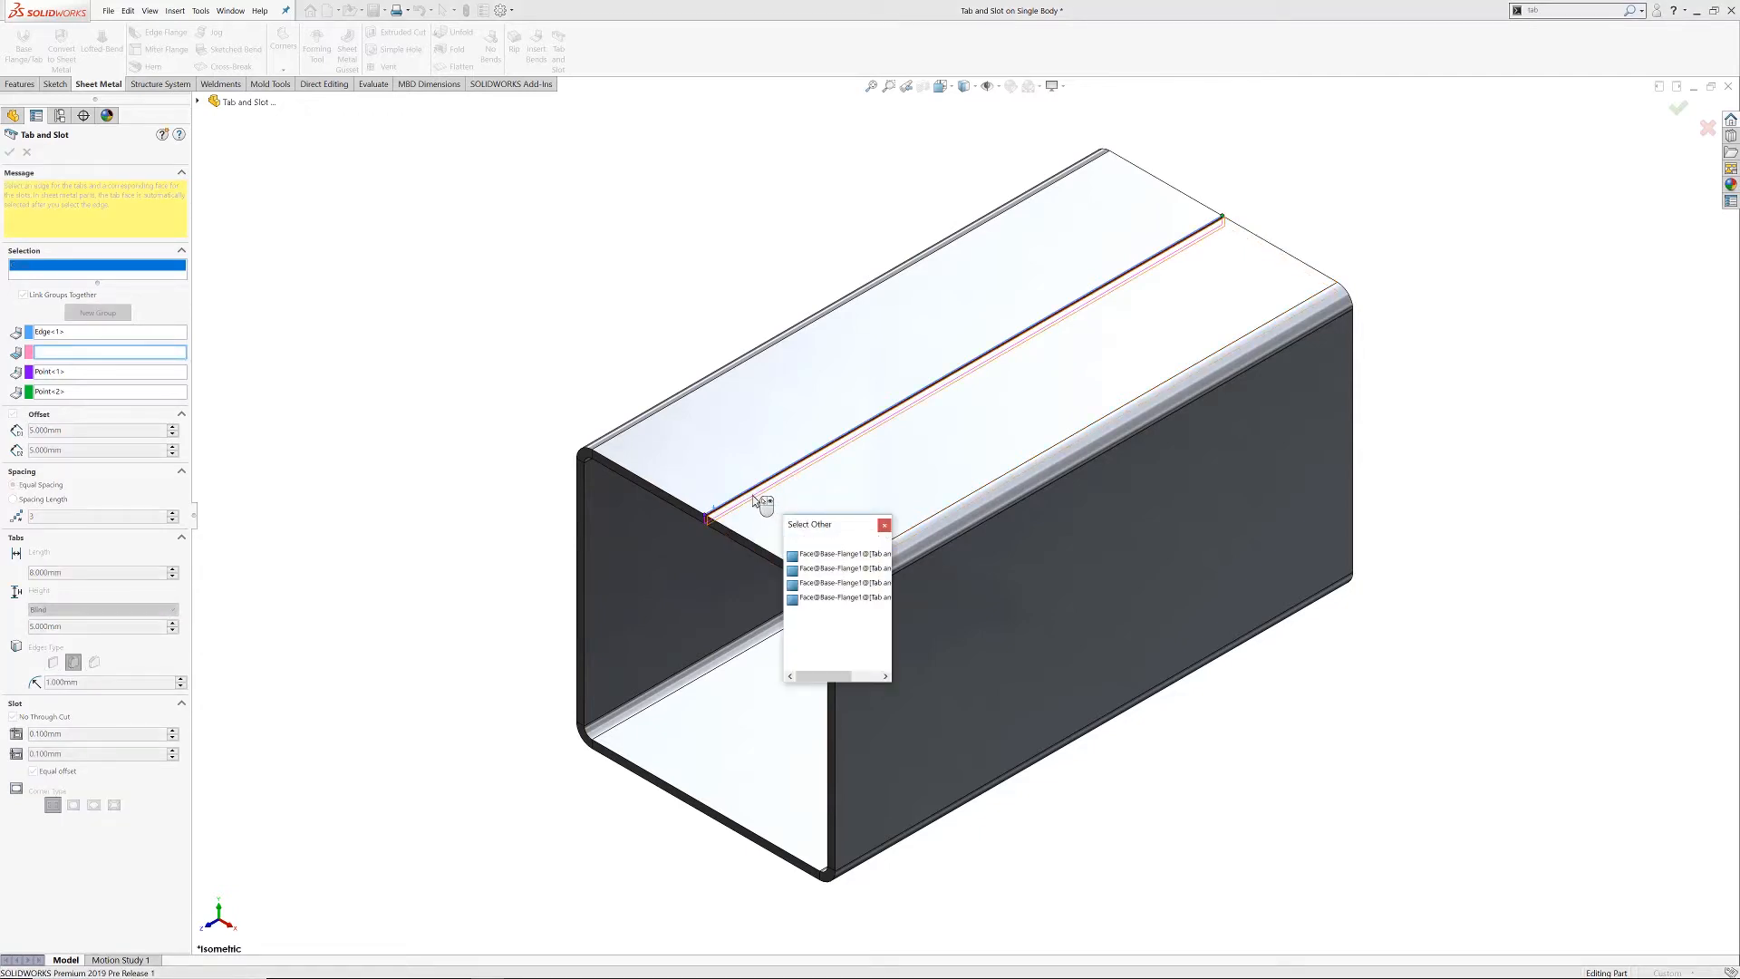
{"action": "left_click", "coordinate": [752, 495]}
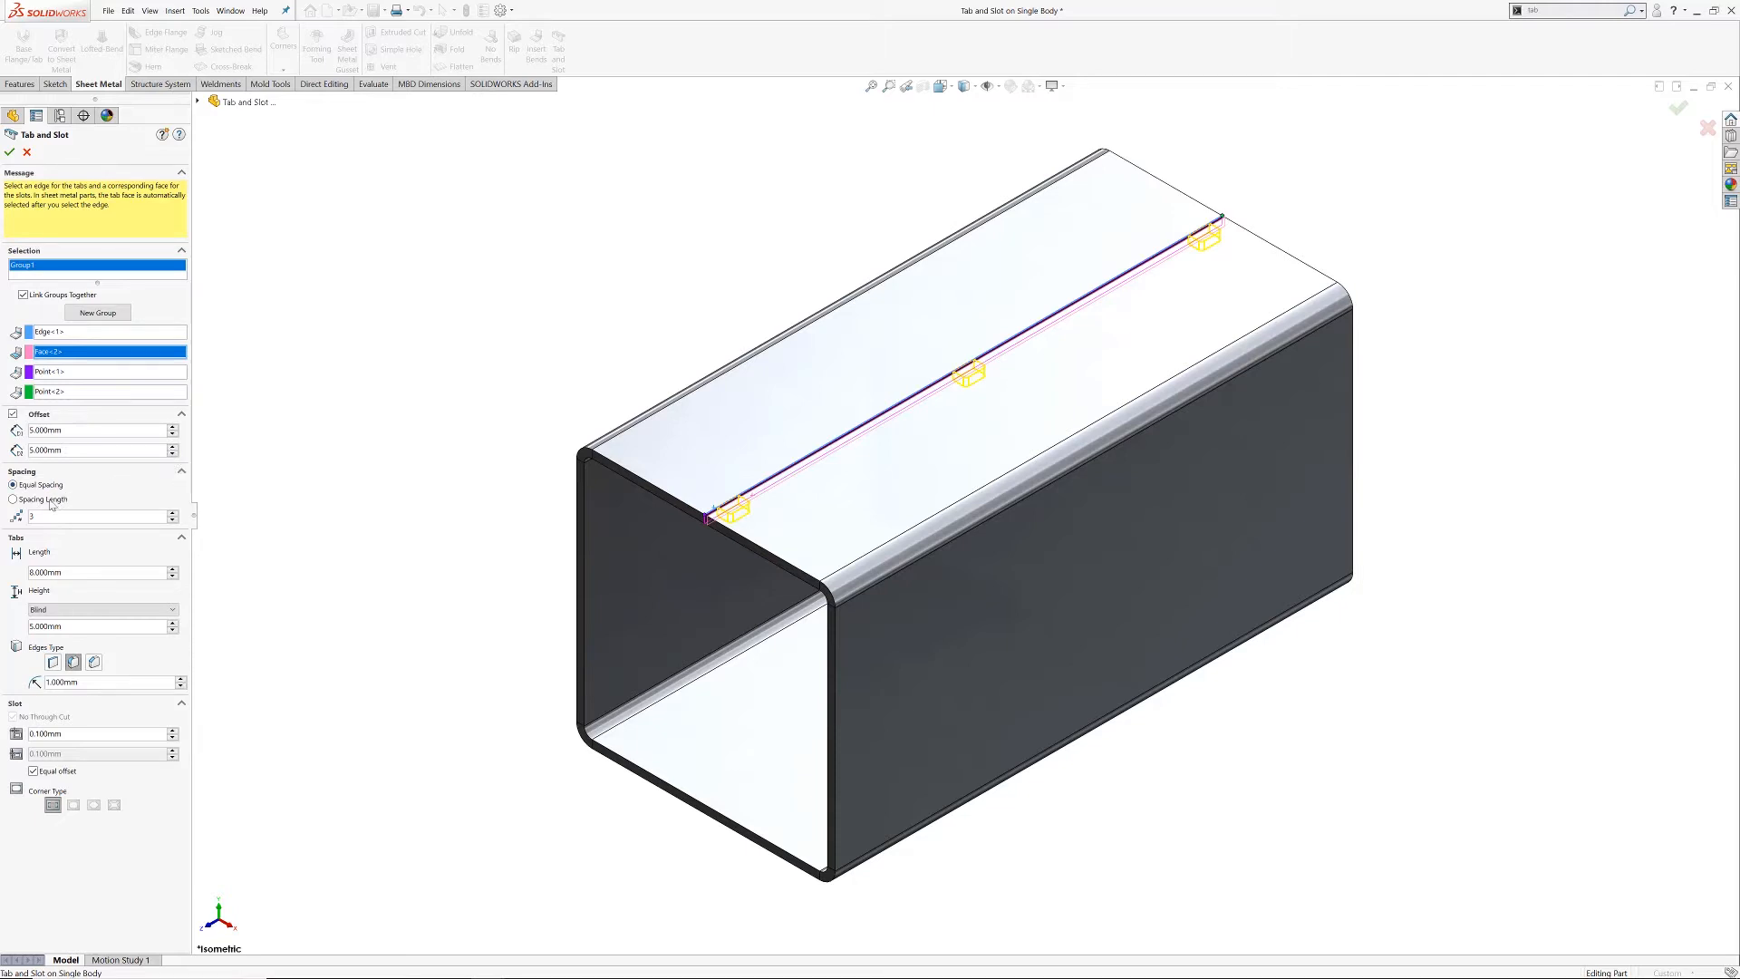
- Set the number of equally spaced tabs along the tube's seam to 9
{"action": "left_click", "coordinate": [176, 514]}
{"action": "left_click", "coordinate": [176, 514]}
{"action": "left_click", "coordinate": [176, 514]}
{"action": "left_click", "coordinate": [176, 514]}
{"action": "left_click", "coordinate": [176, 514]}
{"action": "left_click", "coordinate": [176, 514]}
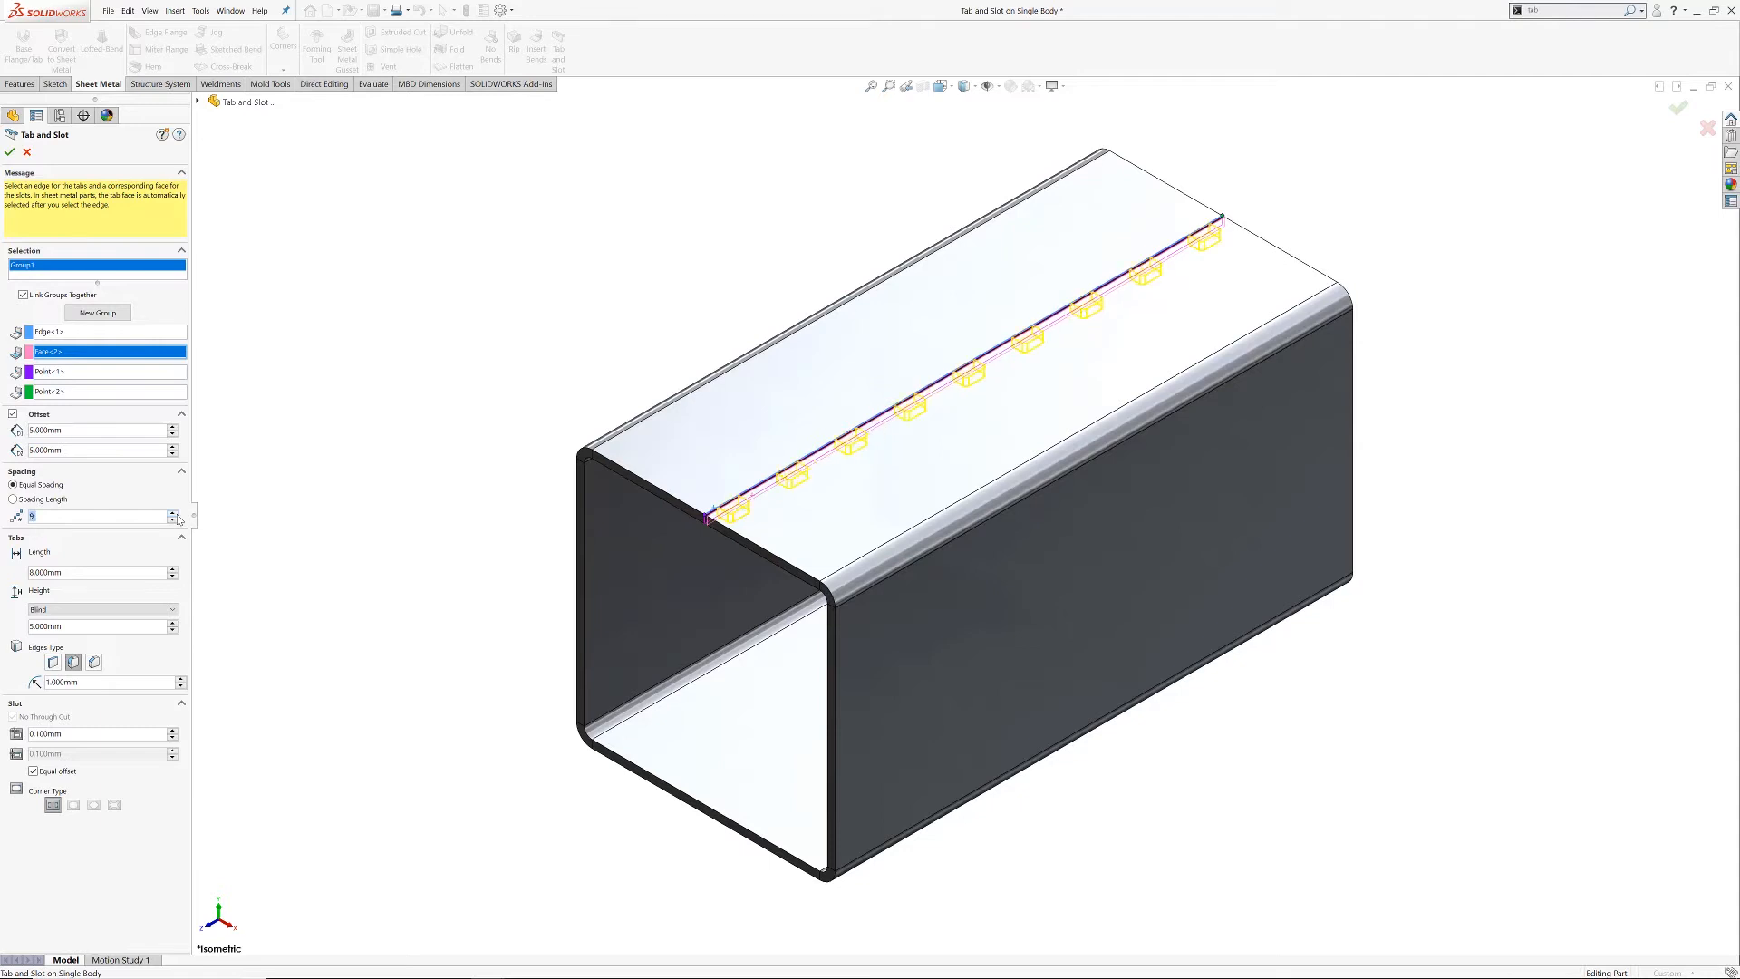
- Set both end offsets of the seam tabs to 10 mm and accept the Tab and Slot feature
{"action": "double_click", "coordinate": [63, 430]}
{"action": "type", "text": "10"}
{"action": "key", "text": "Tab"}
{"action": "type", "text": "10"}
{"action": "key", "text": "Tab"}
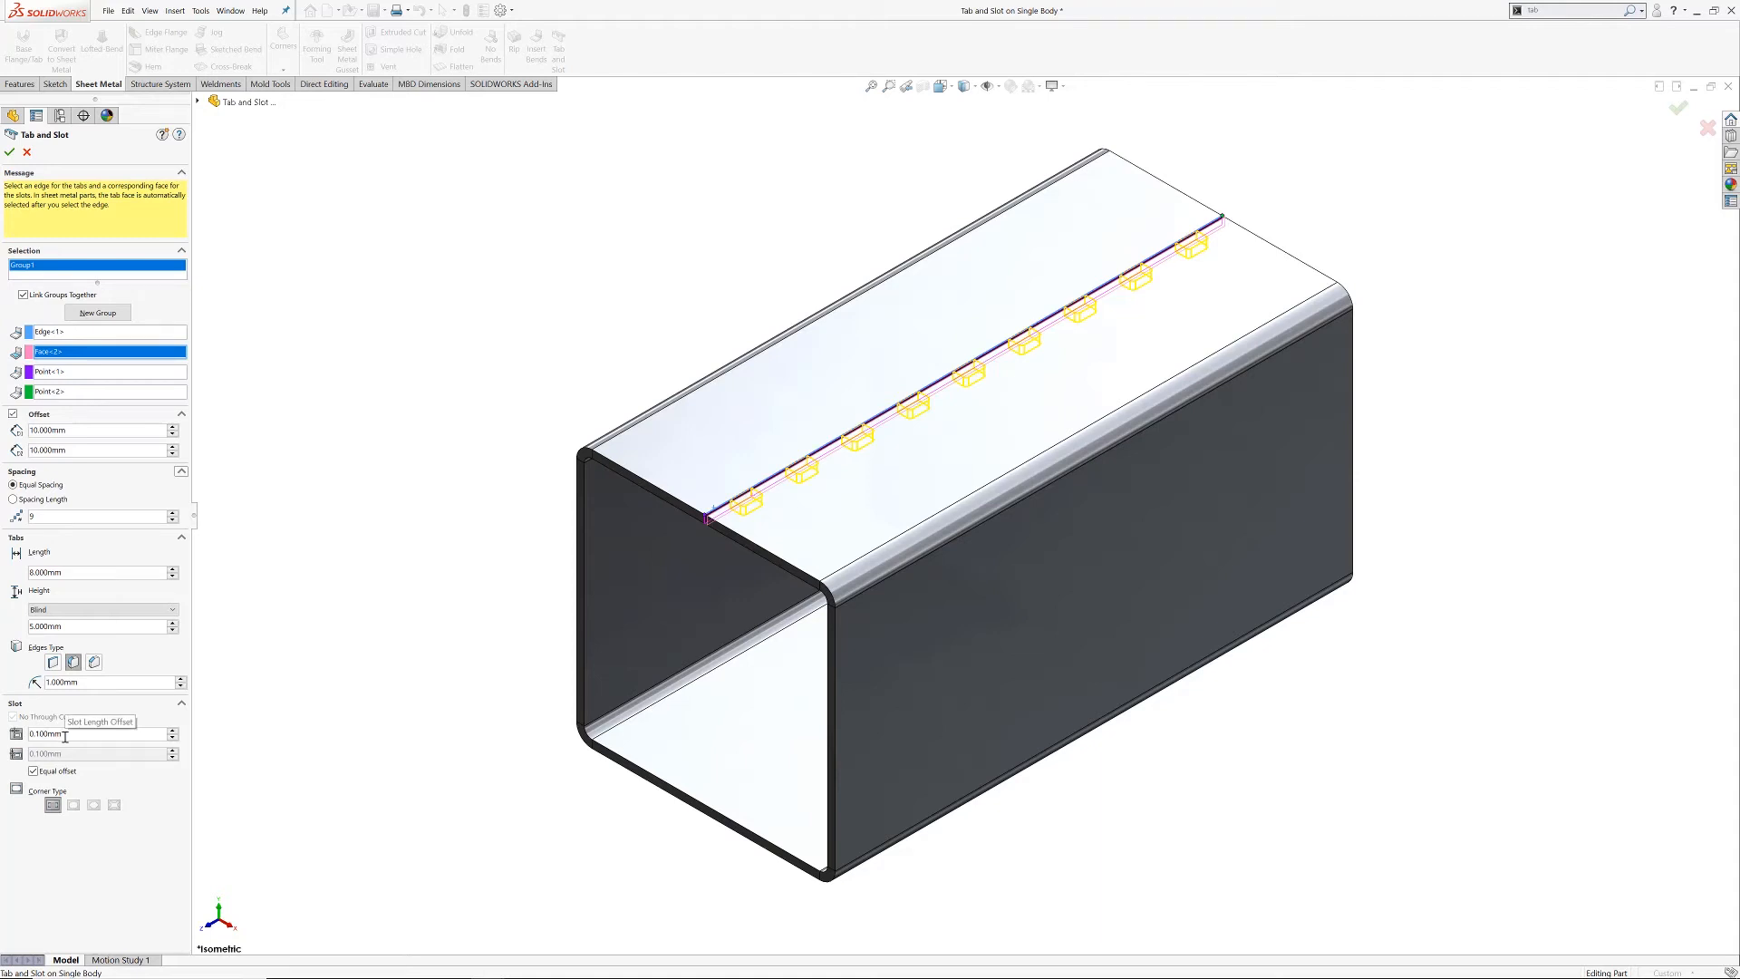
{"action": "left_click", "coordinate": [9, 153]}
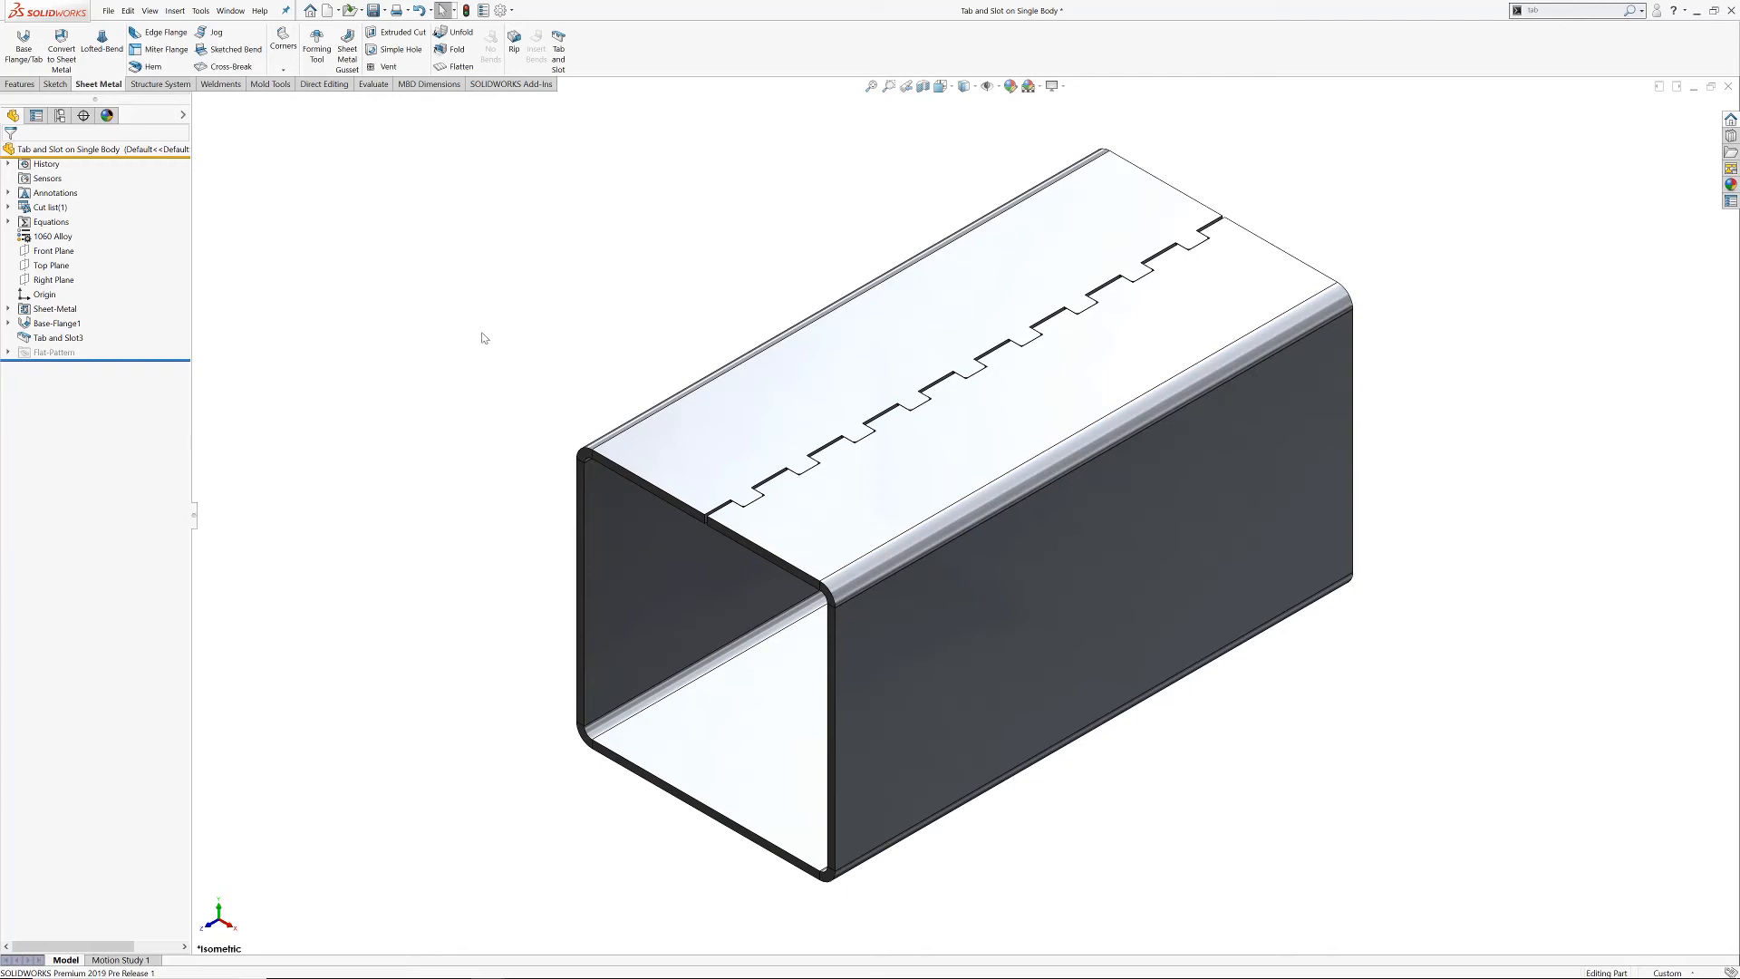
- Flatten the tube body to show its flat pattern with the seam tabs
{"action": "right_click", "coordinate": [715, 441]}
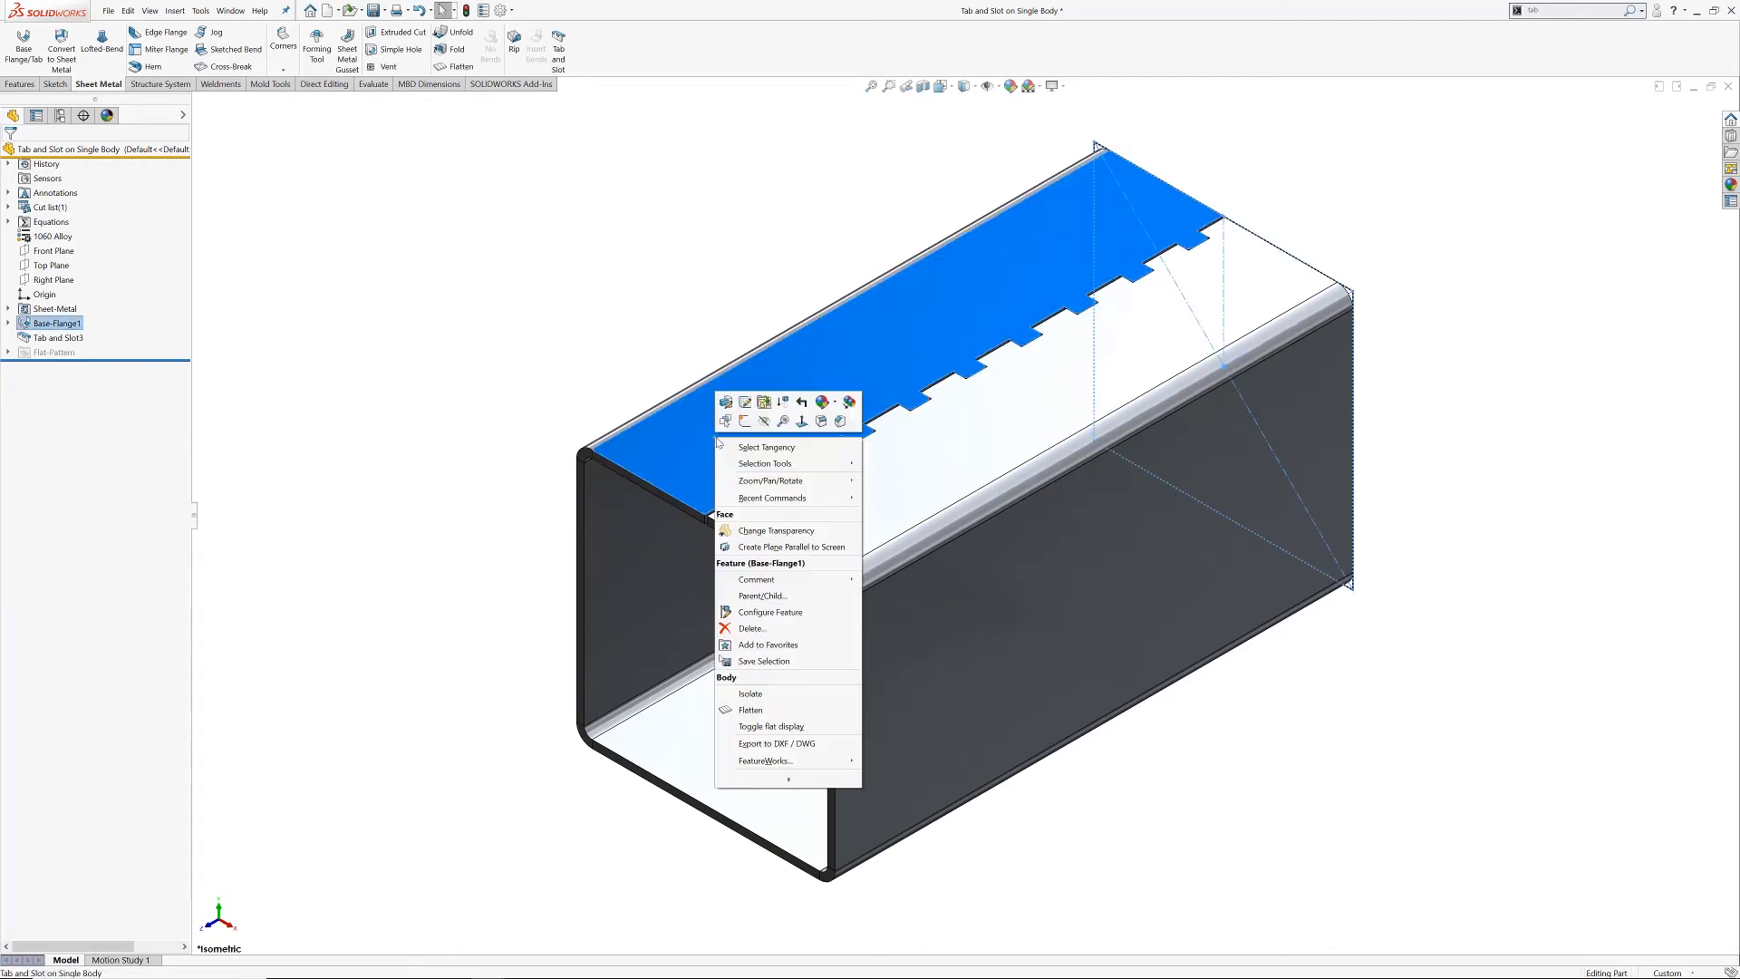
{"action": "left_click", "coordinate": [805, 710]}
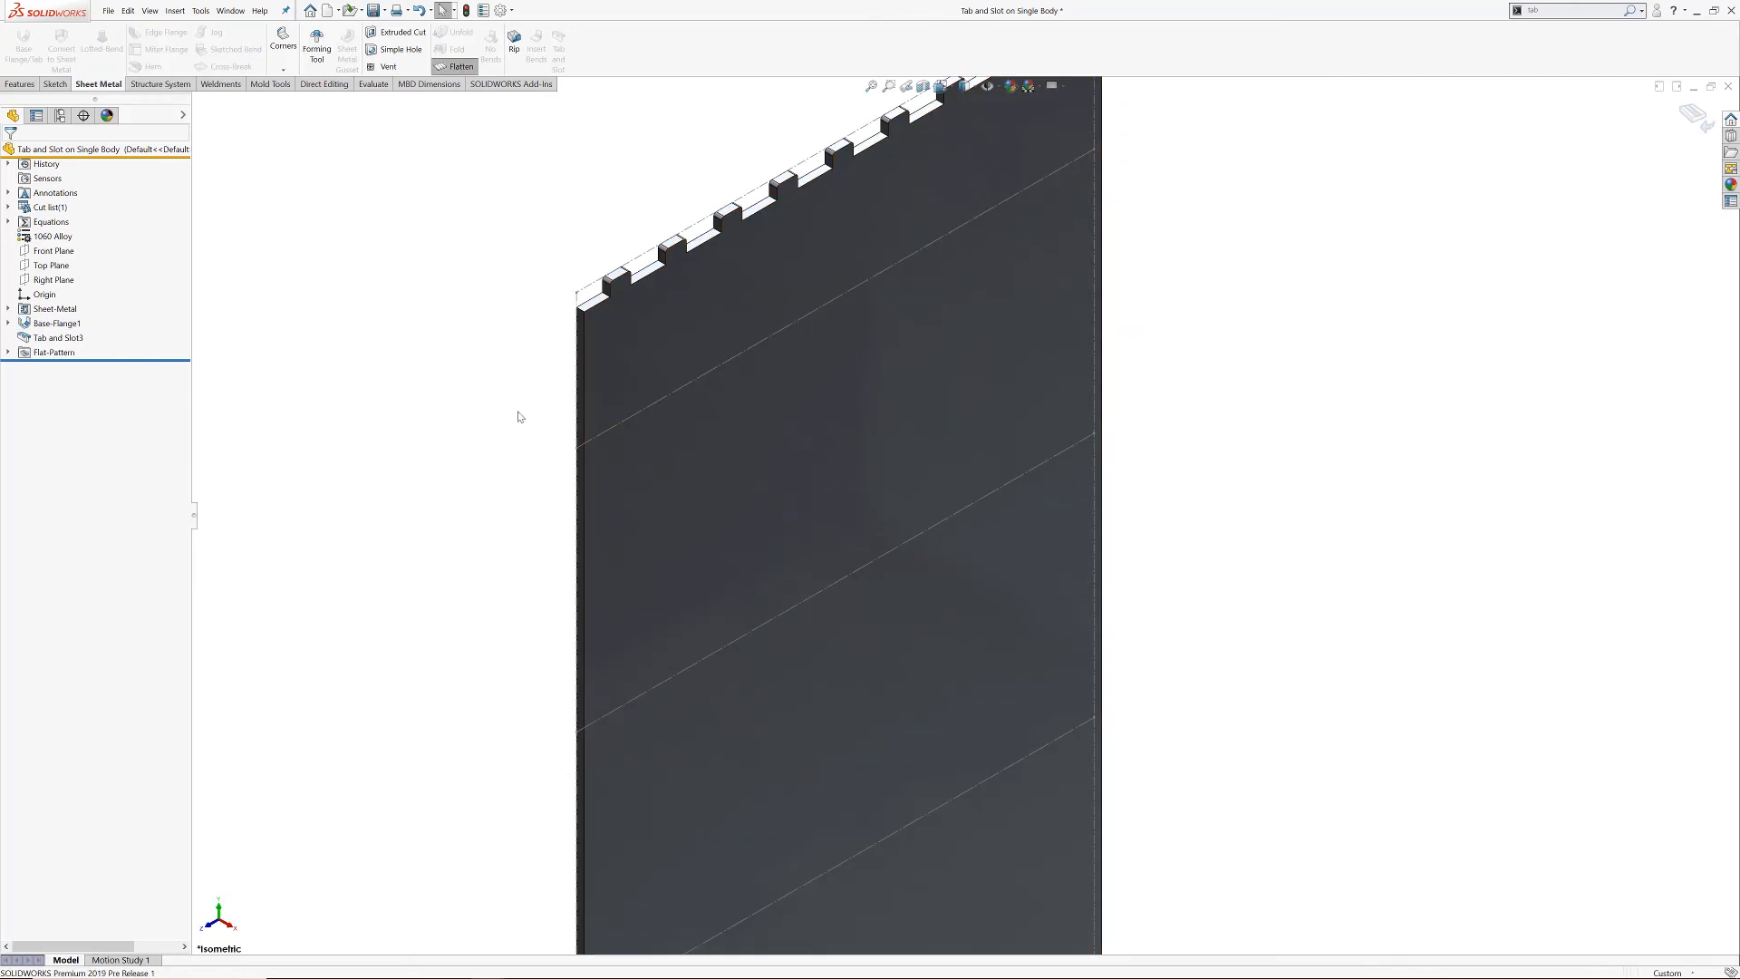